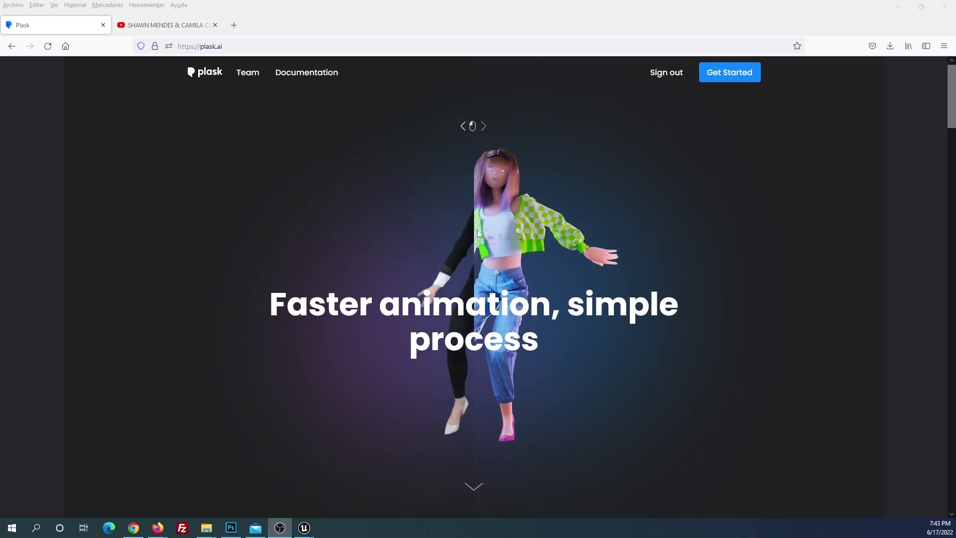
Launch the Plask editor and visualize Knight.glb from the Library, orbiting around the model.
left_click(726, 75)
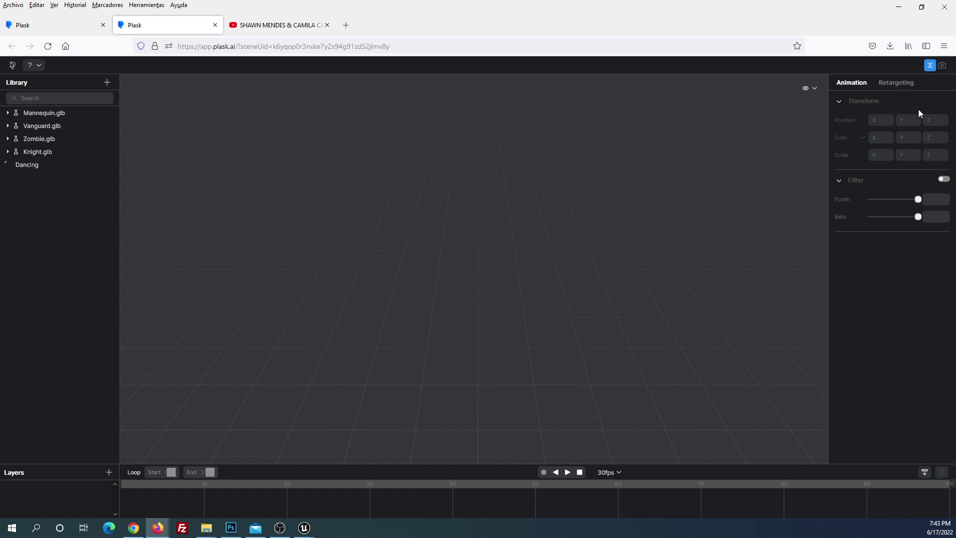
right_click(31, 154)
left_click(54, 188)
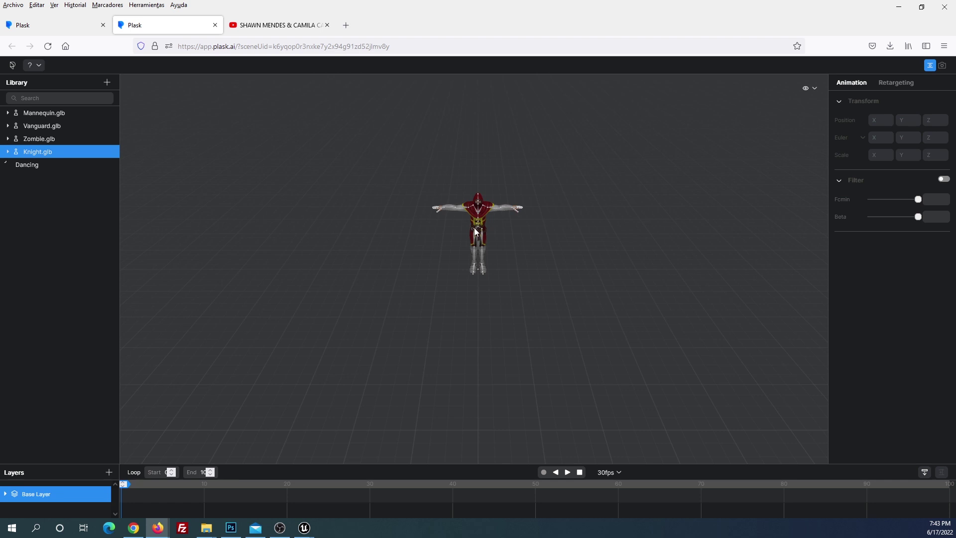
scroll(476, 231, "up", 2)
scroll(486, 219, "up", 3)
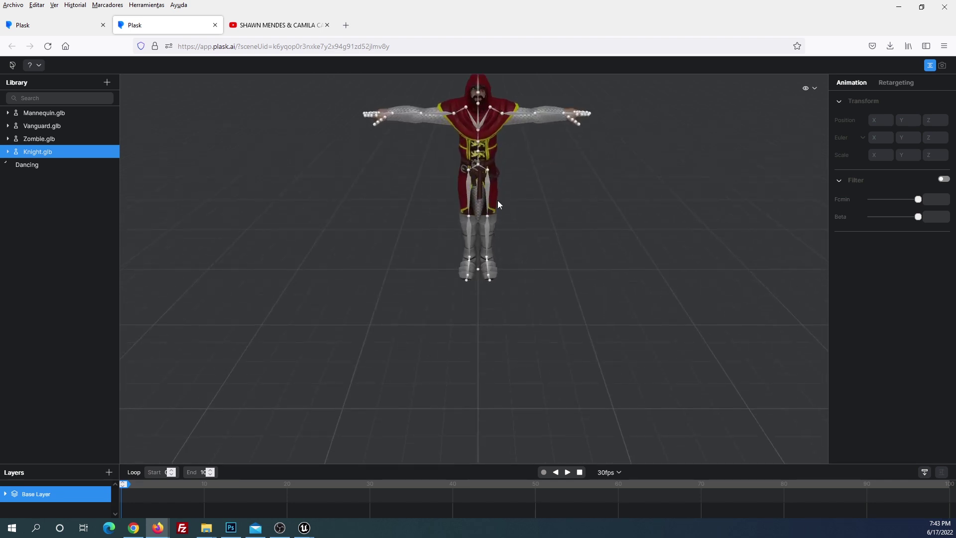
mouse_move(497, 204)
left_mouse_down()
mouse_move(521, 269)
mouse_move(516, 395)
mouse_move(532, 339)
left_mouse_up()
mouse_move(505, 268)
left_mouse_down()
mouse_move(546, 260)
mouse_move(445, 228)
mouse_move(503, 230)
mouse_move(576, 301)
mouse_move(611, 258)
left_mouse_up()
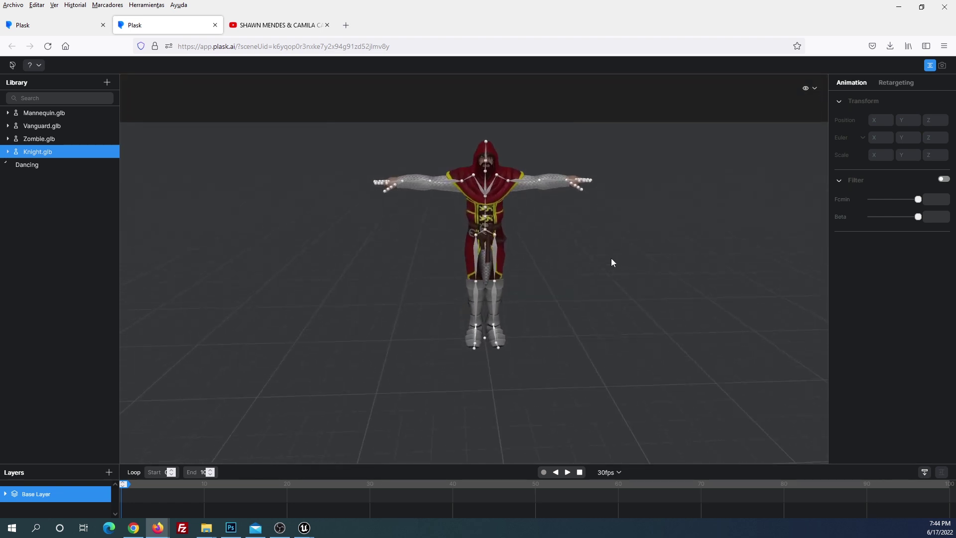
right_click(40, 126)
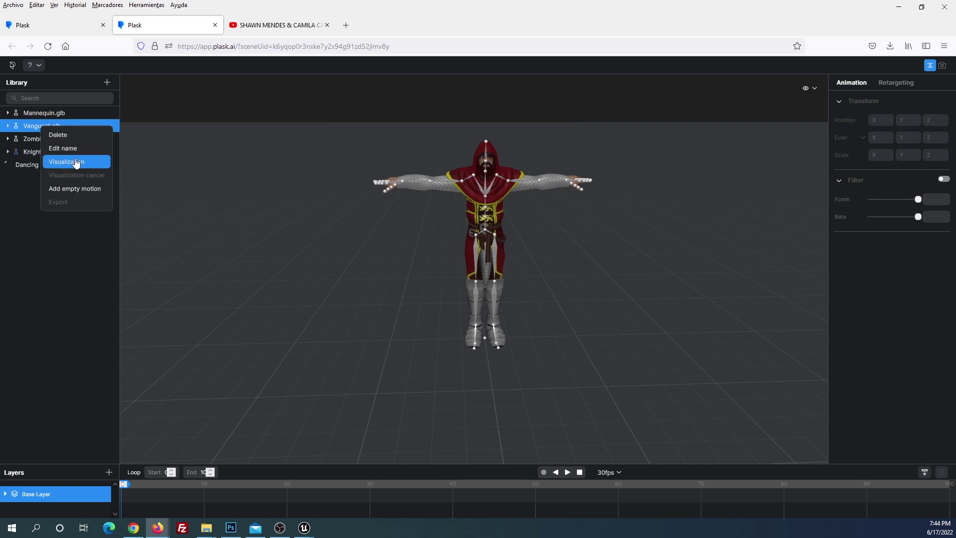
left_click(73, 158)
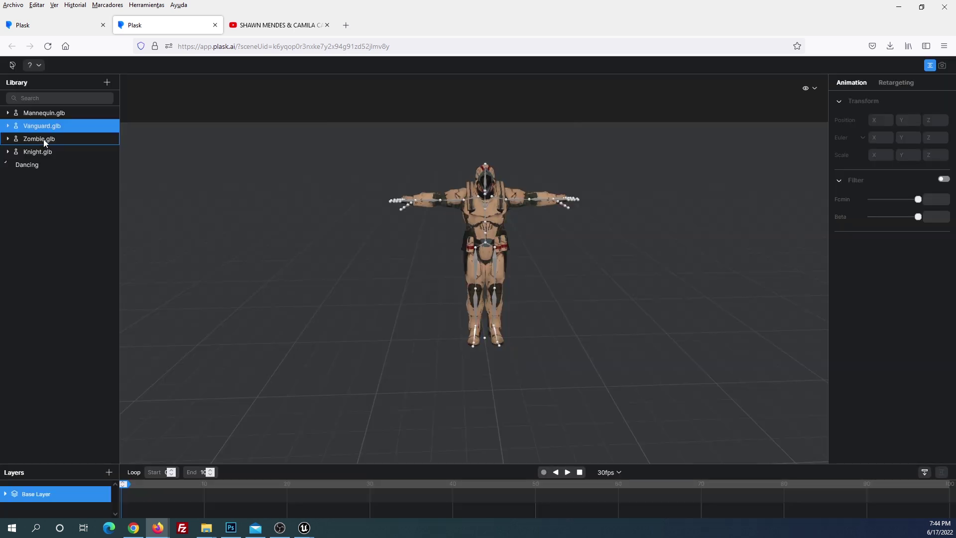
right_click(49, 142)
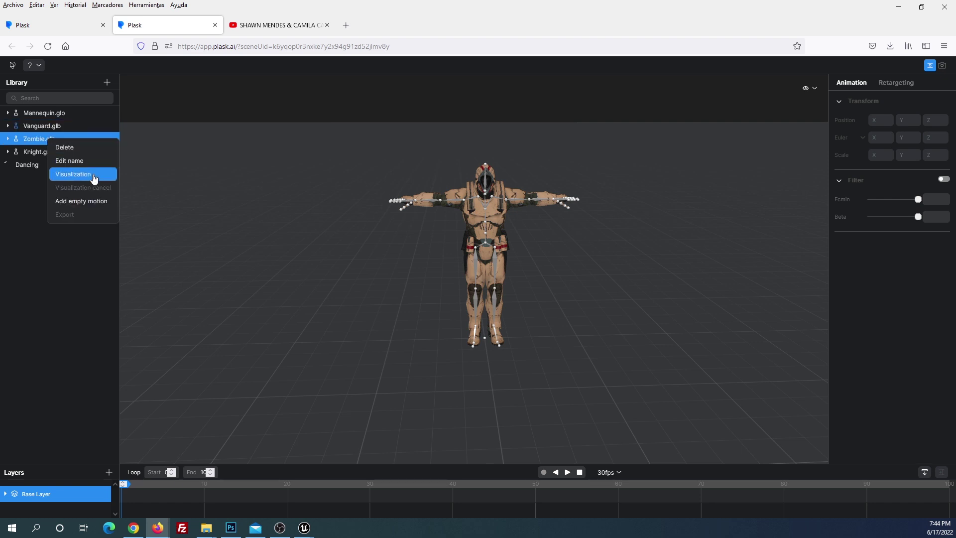
left_click(94, 178)
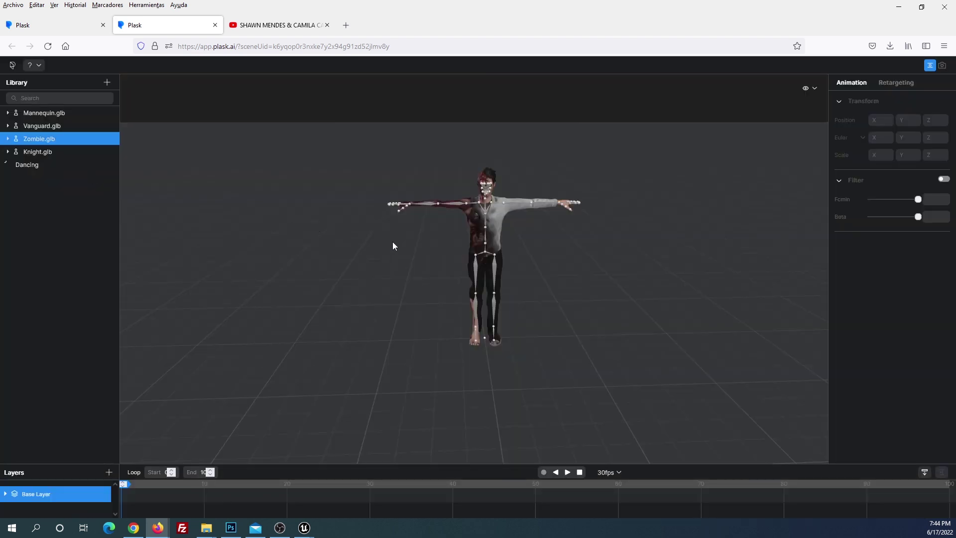
right_click(34, 155)
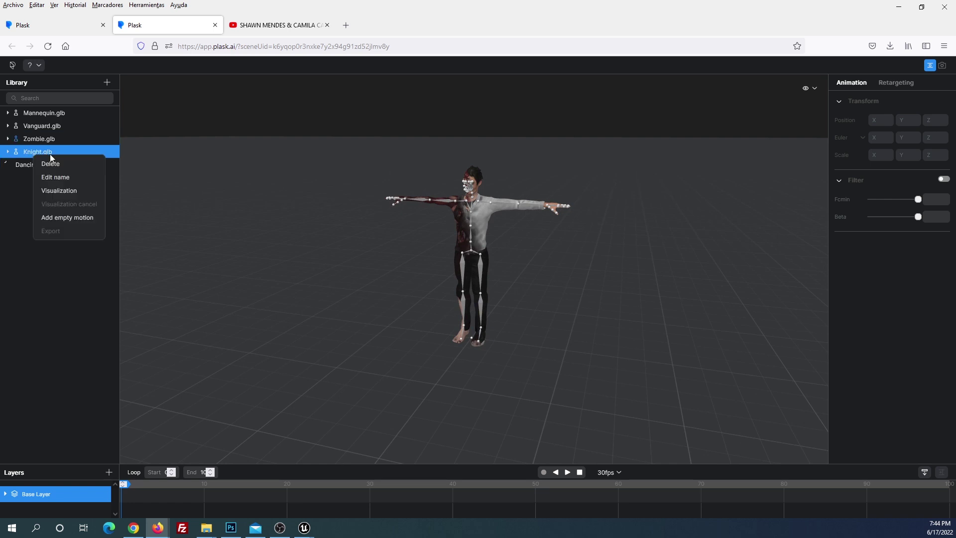
left_click(72, 194)
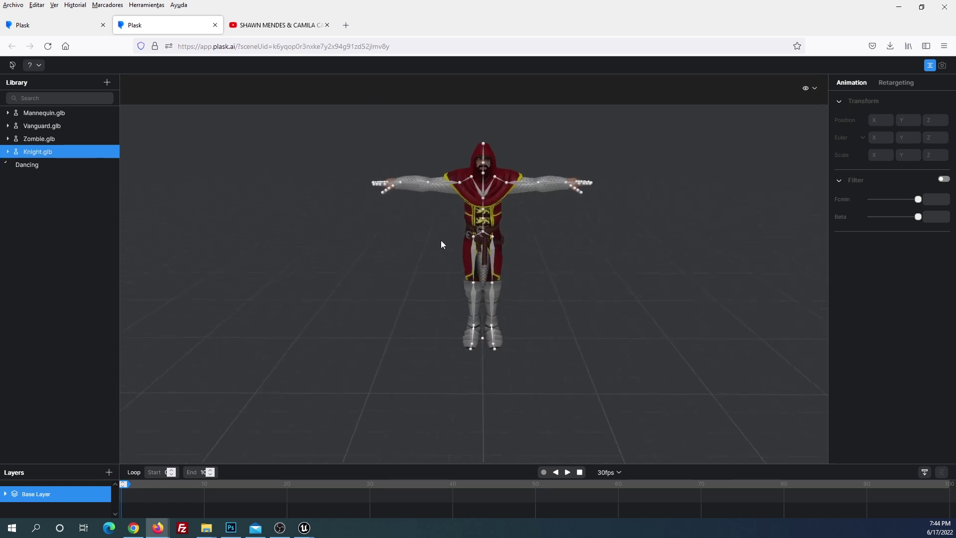
left_click_drag(382, 262, 367, 224)
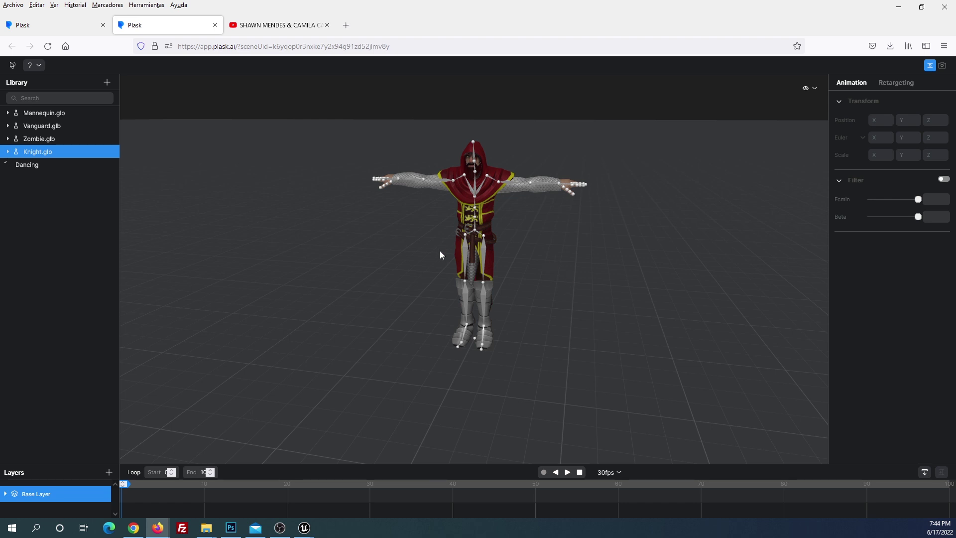
Play and pause the señorita dance Short on YouTube several times to study it.
left_click(278, 25)
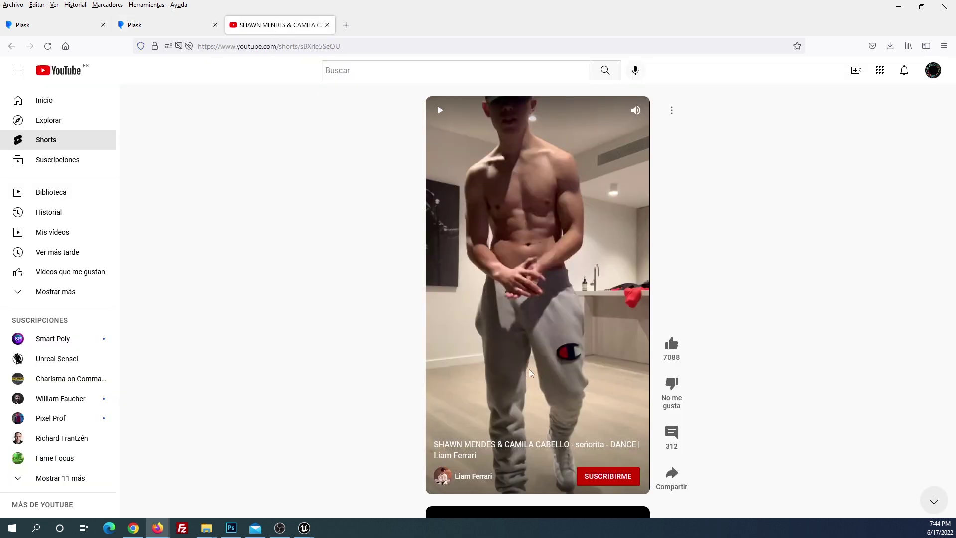
left_click(440, 113)
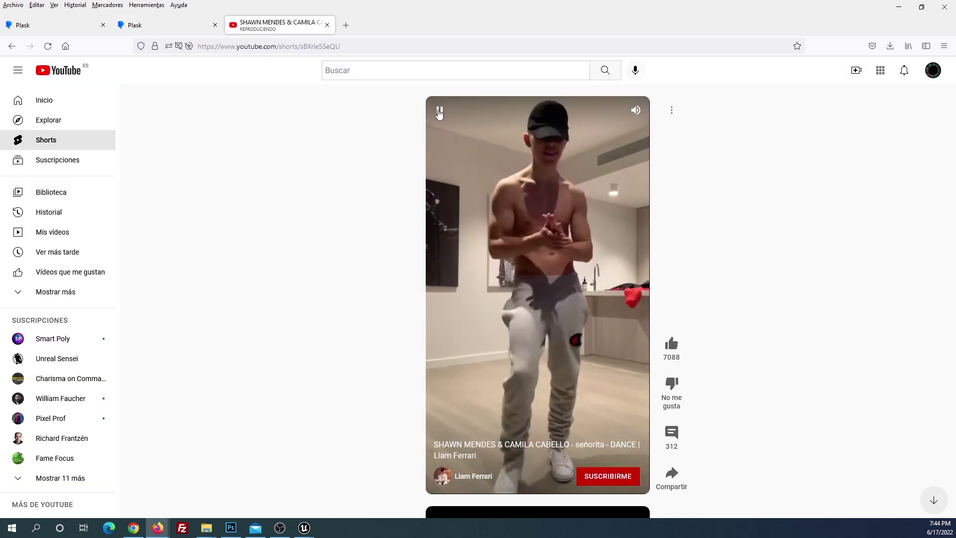
left_click(551, 191)
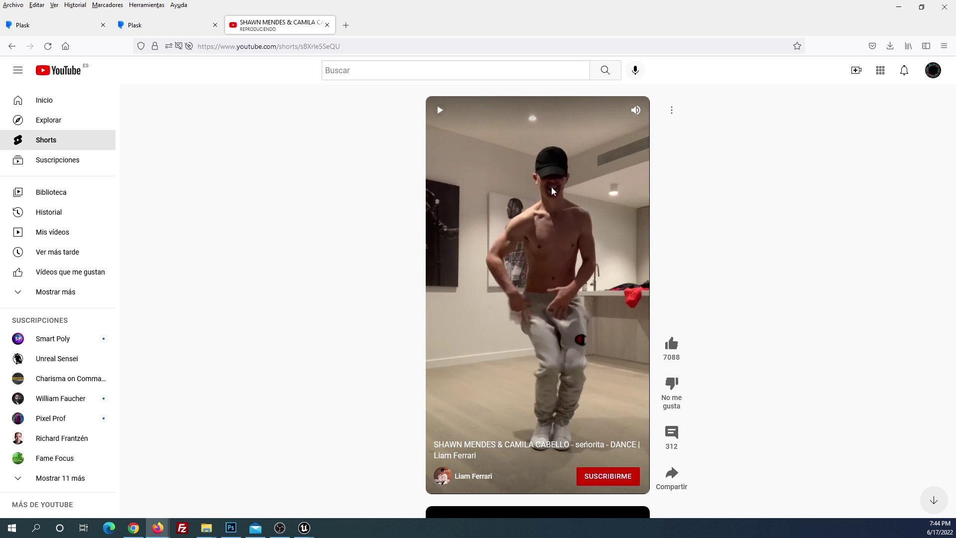
left_click(441, 112)
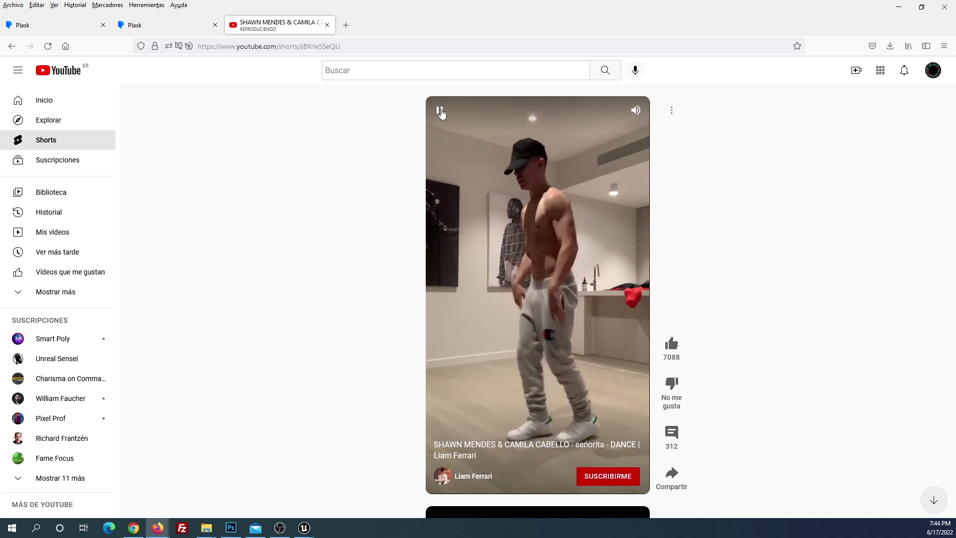
left_click(442, 112)
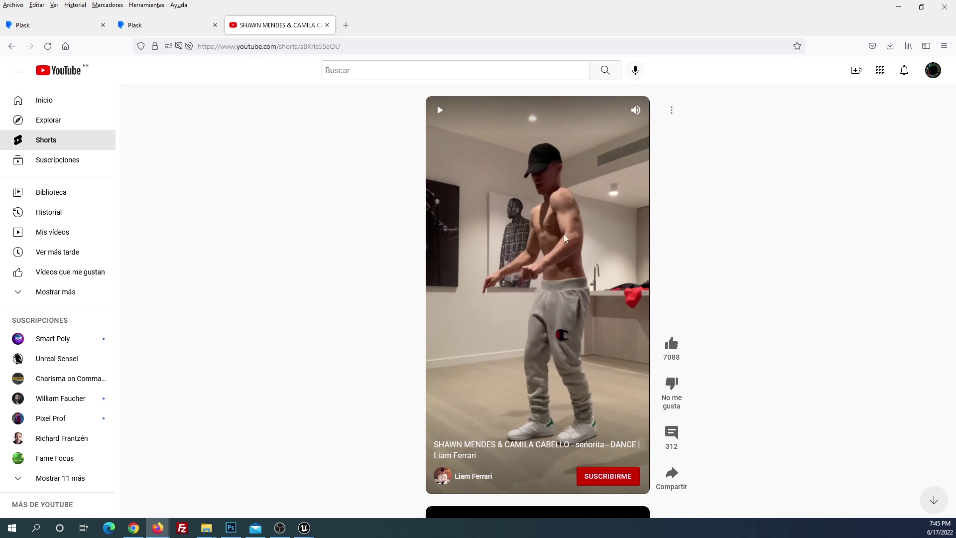
left_click(439, 112)
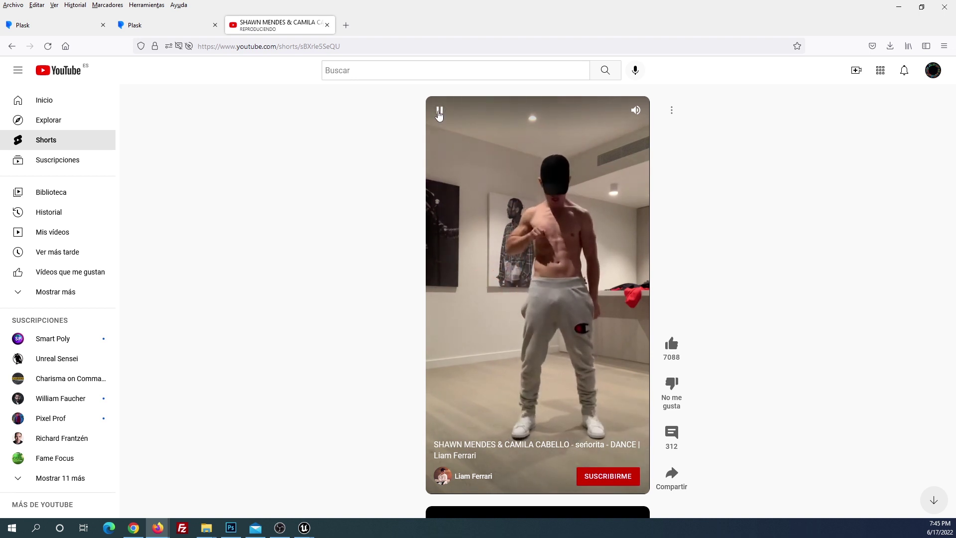
left_click(440, 111)
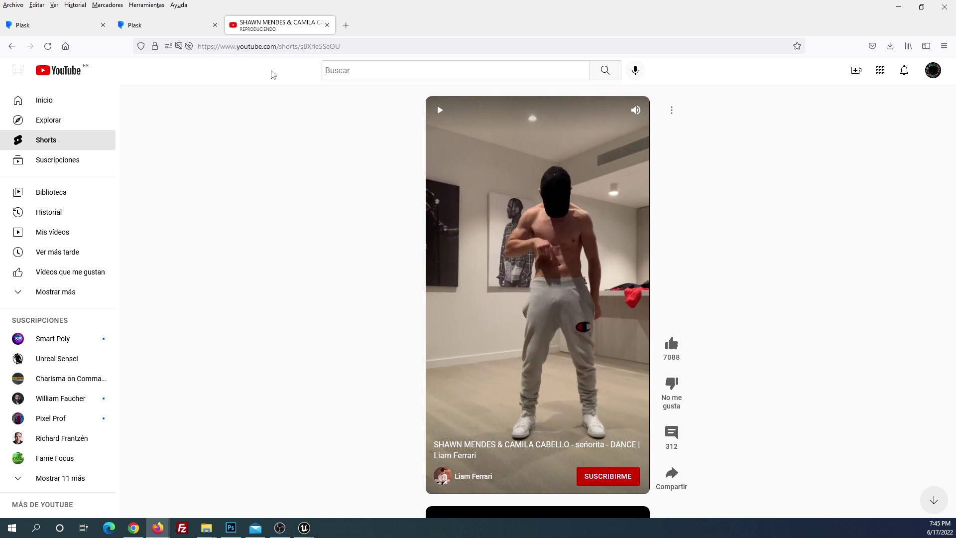
left_click(159, 25)
left_click(299, 26)
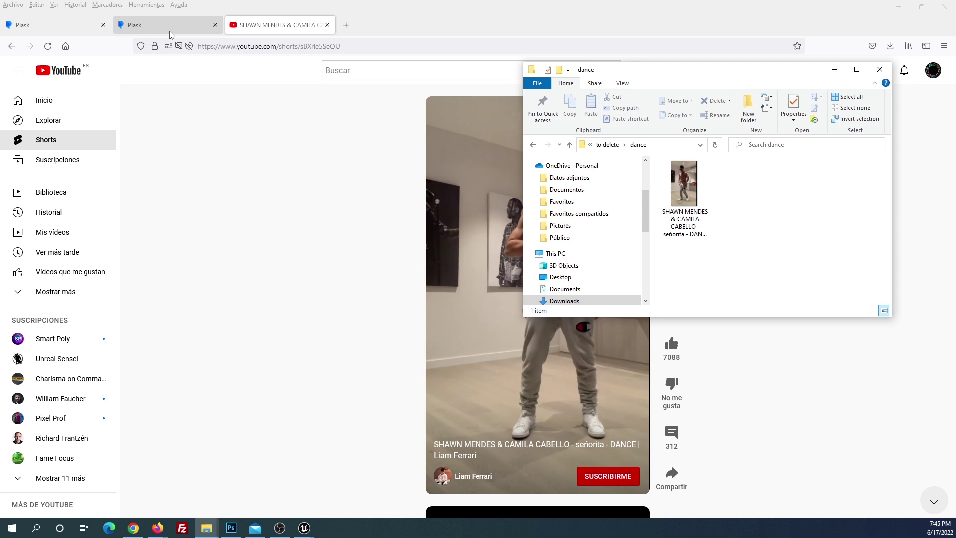
Drag the dance video from the dance folder into Plask's Library and confirm mocap extraction.
left_click(154, 23)
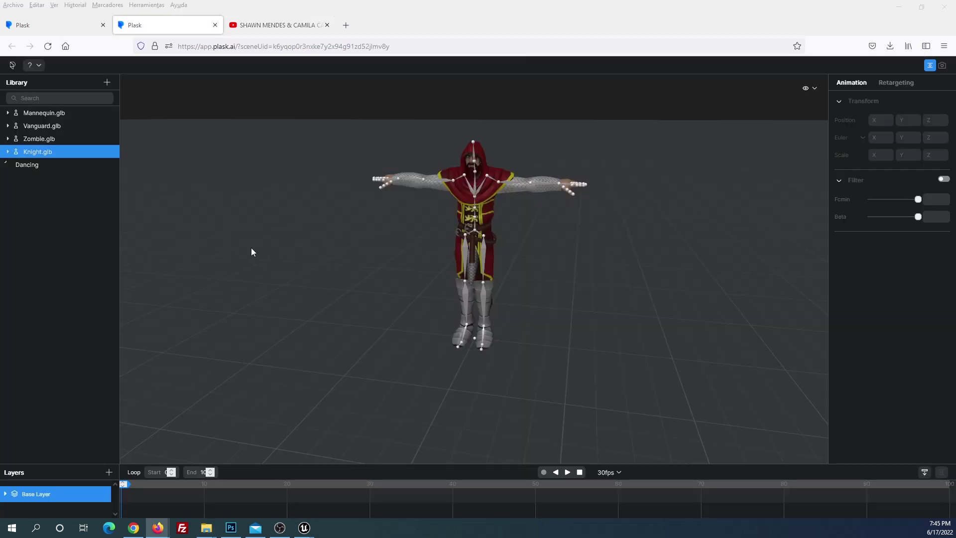
key("alt+Tab")
left_click_drag(673, 188, 52, 254)
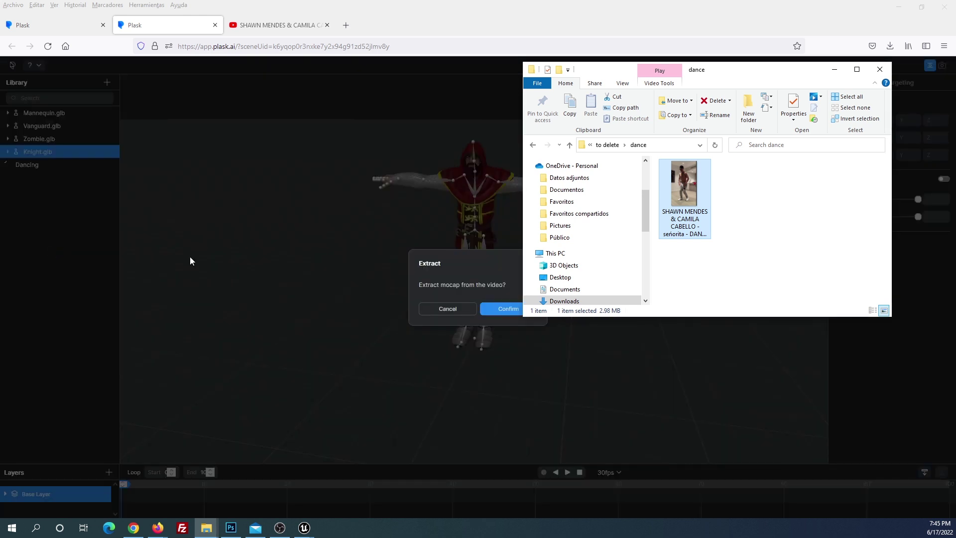
left_click(835, 69)
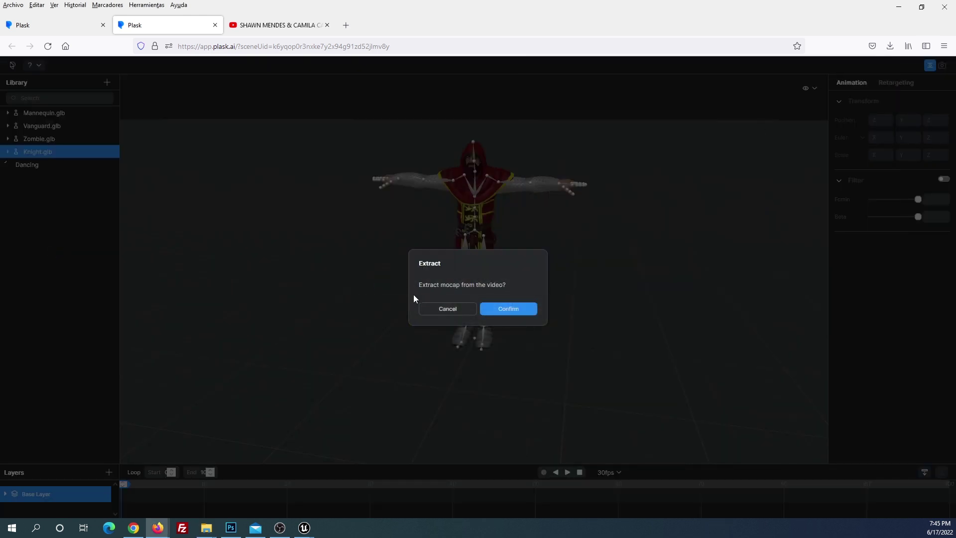
left_click(503, 309)
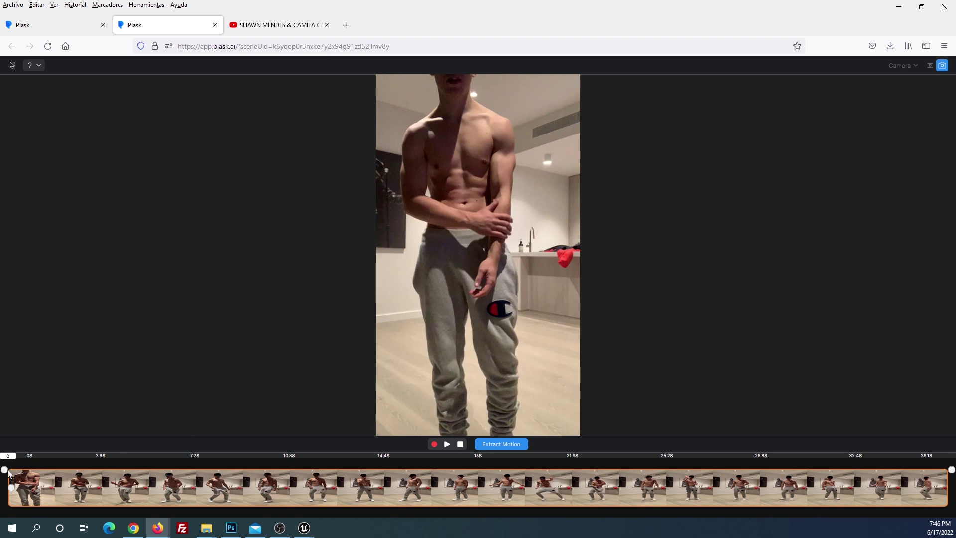
Scrub the dance video briefly, then extract its motion as a mocap named Bailando.
mouse_move(9, 473)
left_mouse_down()
mouse_move(63, 489)
mouse_move(51, 486)
left_mouse_up()
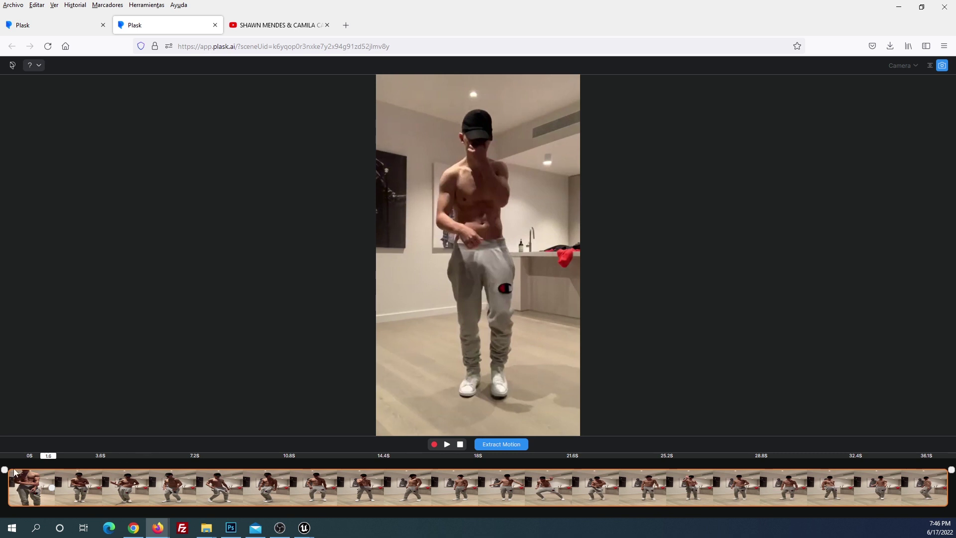
mouse_move(43, 490)
left_mouse_down()
mouse_move(19, 494)
mouse_move(49, 494)
left_mouse_up()
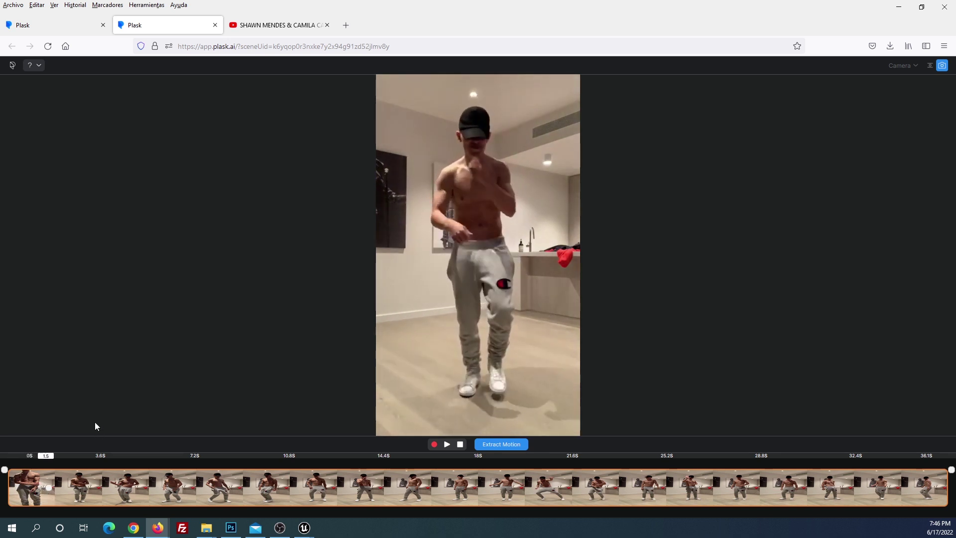
left_click(501, 446)
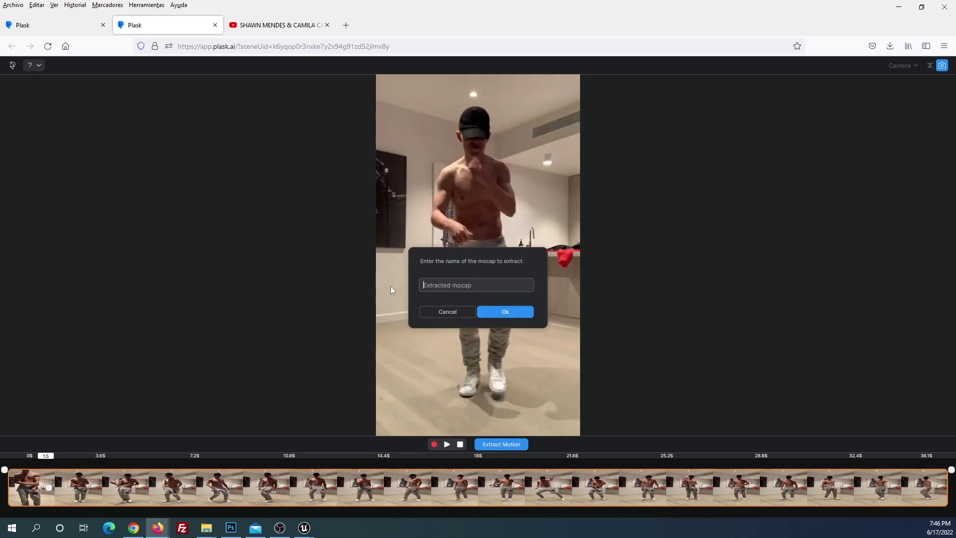
type("Dance")
key("ctrl+a")
type("Ba")
left_click(507, 310)
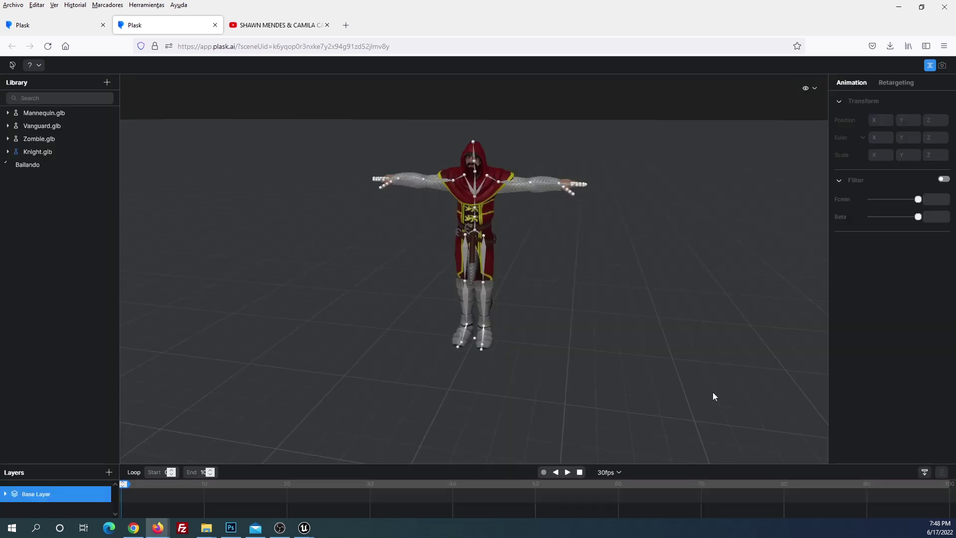
Apply the Bailando mocap to the Knight.glb model in the Library.
left_click(24, 169)
left_click(296, 295)
left_click_drag(23, 166, 46, 151)
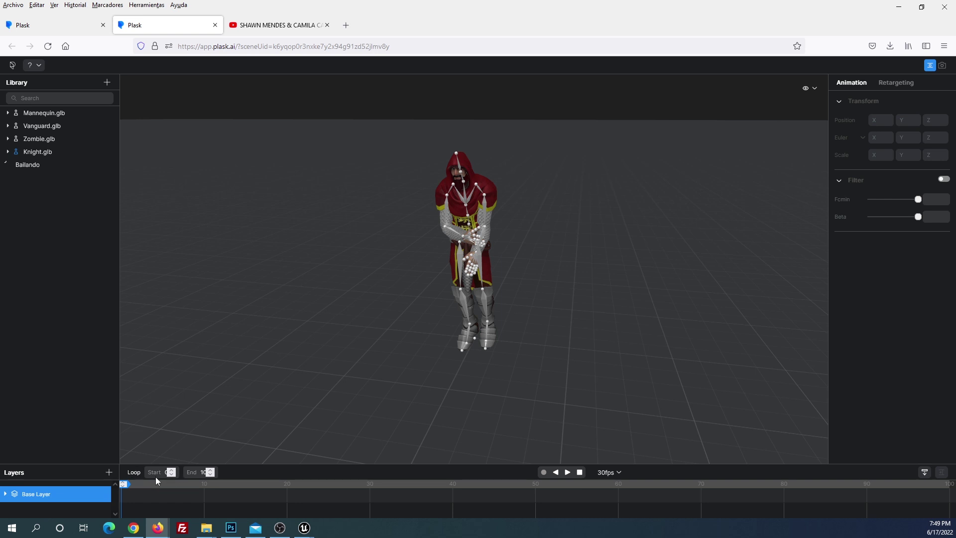
Change the timeline end frame, then play the dance once and stop at frame 0.
left_click(202, 472)
type("0")
key("Return")
left_click(567, 472)
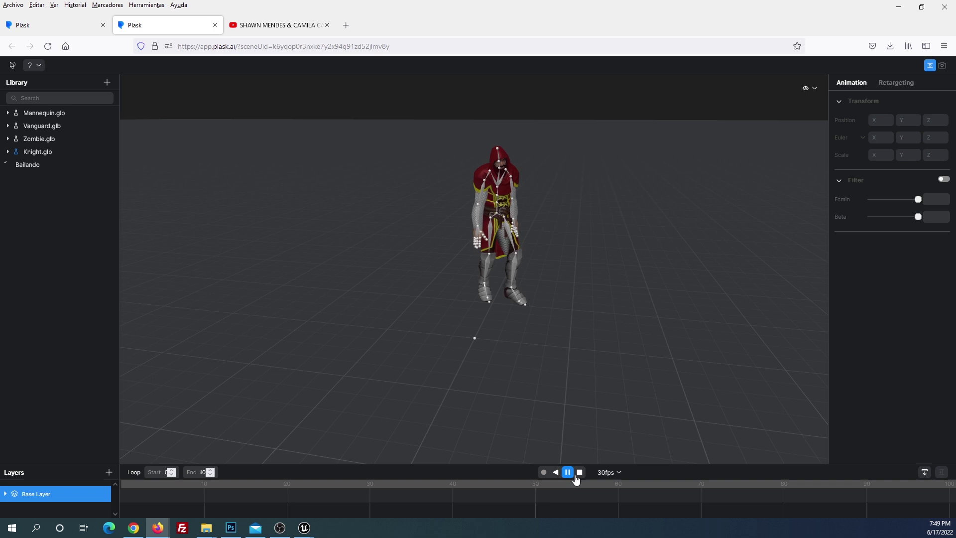
left_click(580, 473)
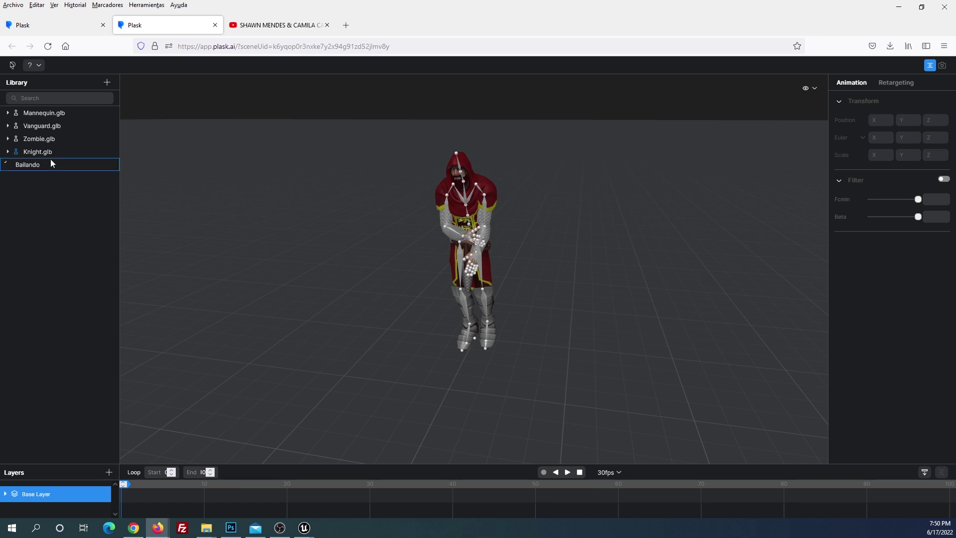
Check Knight.glb's exportable motions in its export settings, then cancel without exporting.
right_click(26, 154)
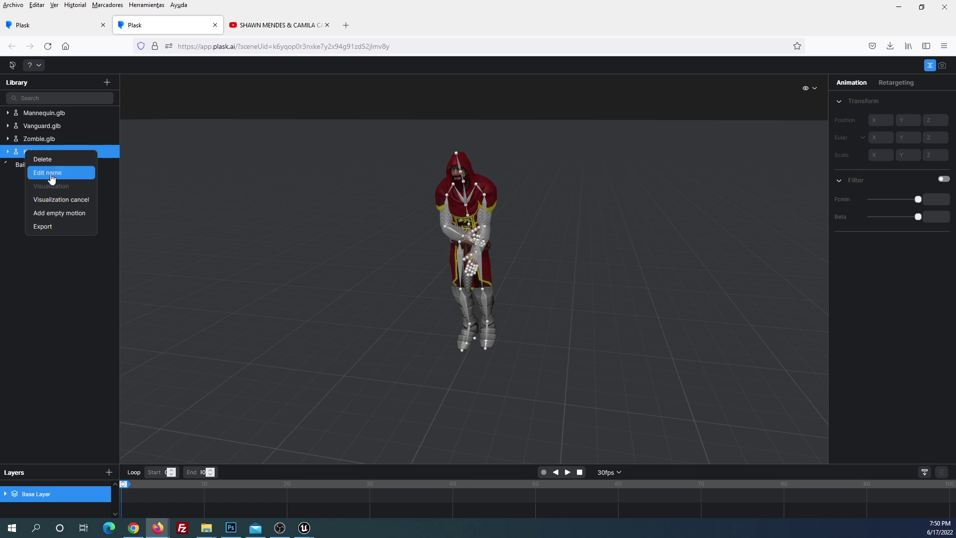
left_click(54, 227)
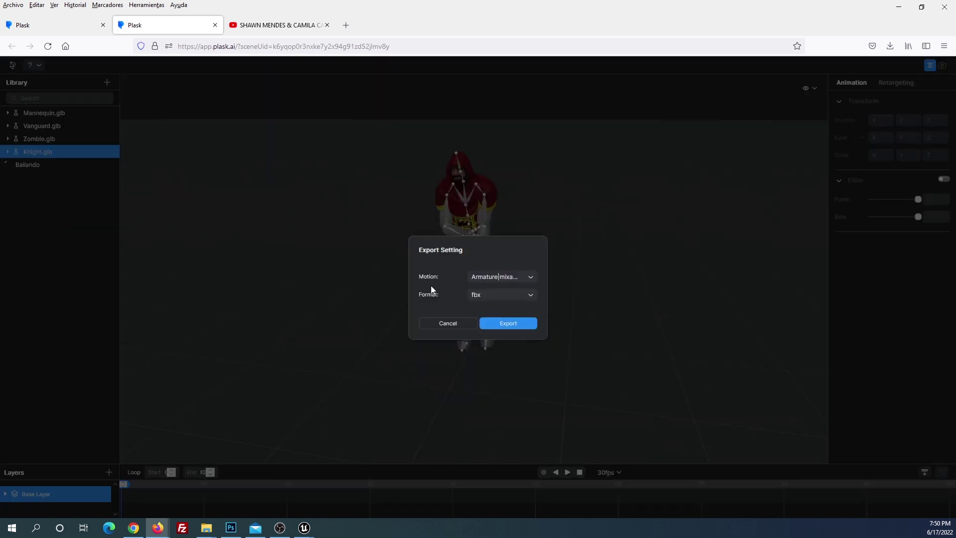
left_click(521, 277)
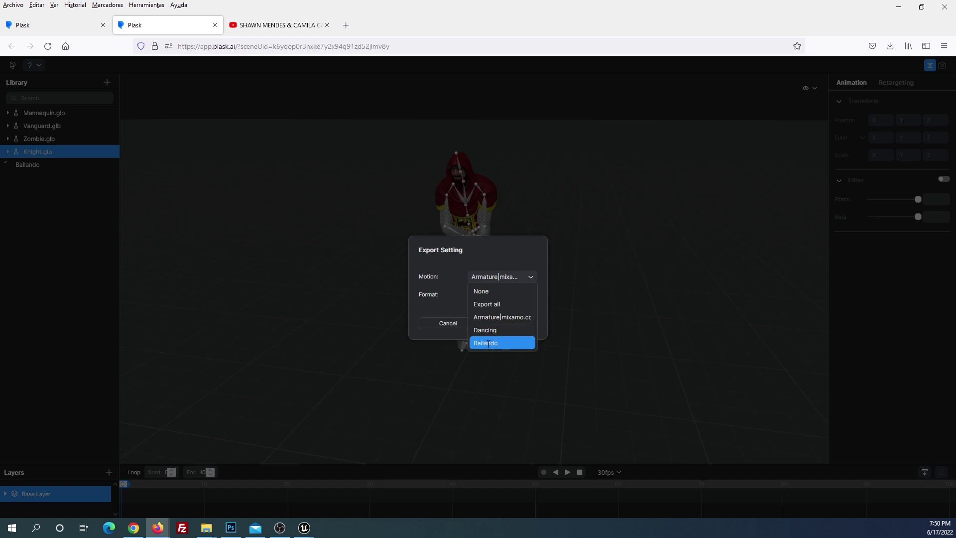
left_click(496, 317)
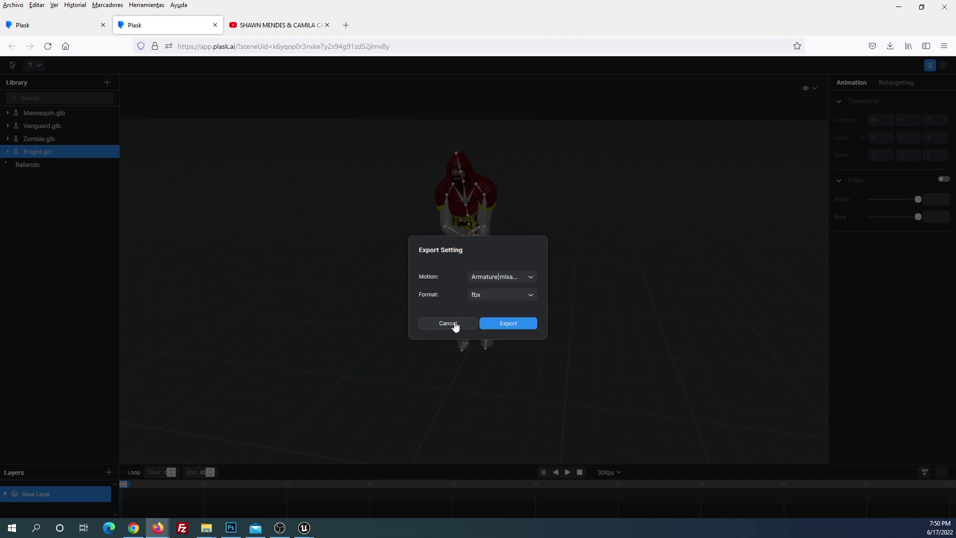
left_click(458, 324)
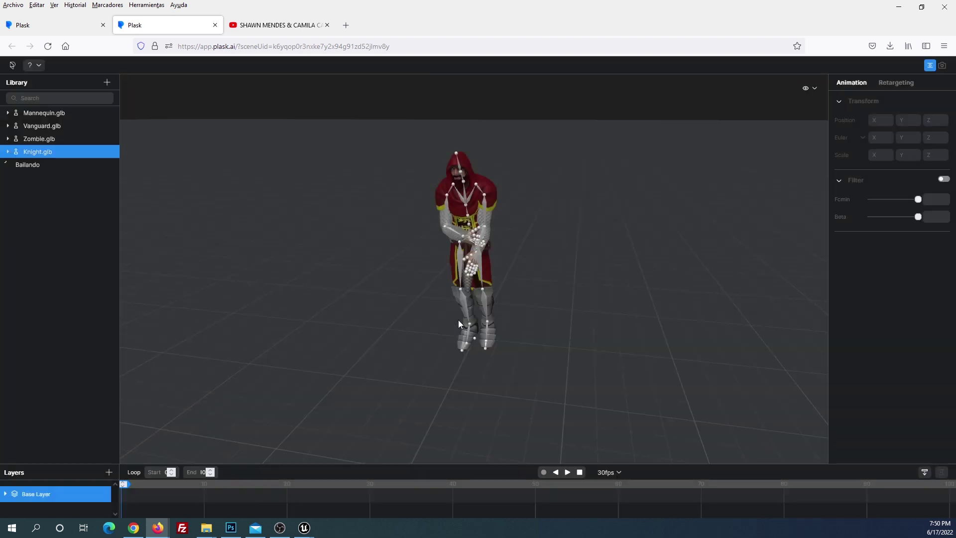
Expand Knight.glb and delete its Dancing motion.
left_click(8, 153)
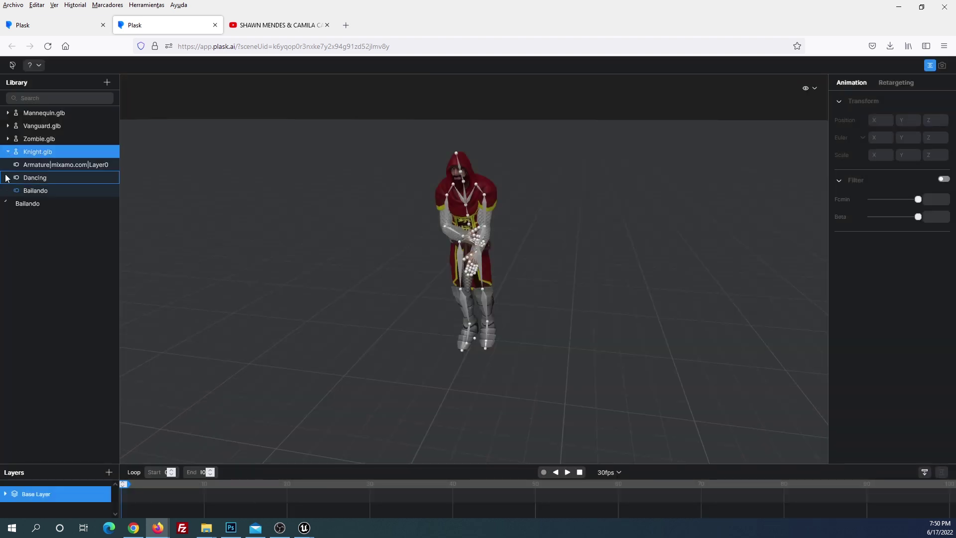
right_click(33, 178)
left_click(48, 188)
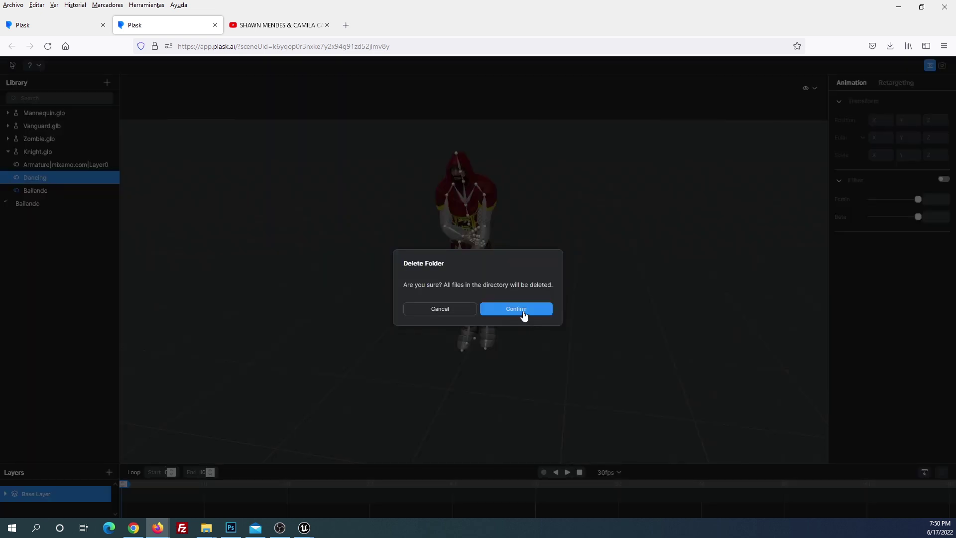
left_click(440, 311)
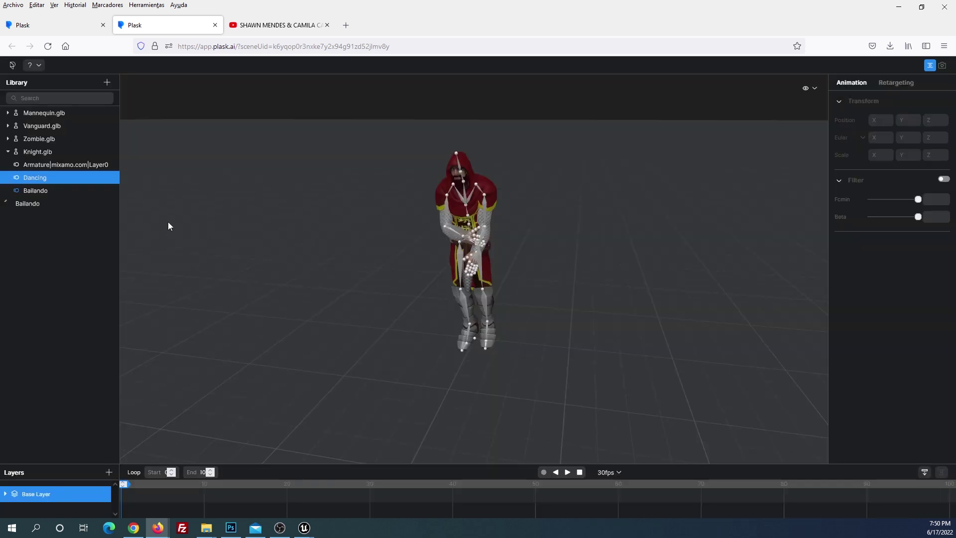
right_click(42, 182)
left_click(62, 192)
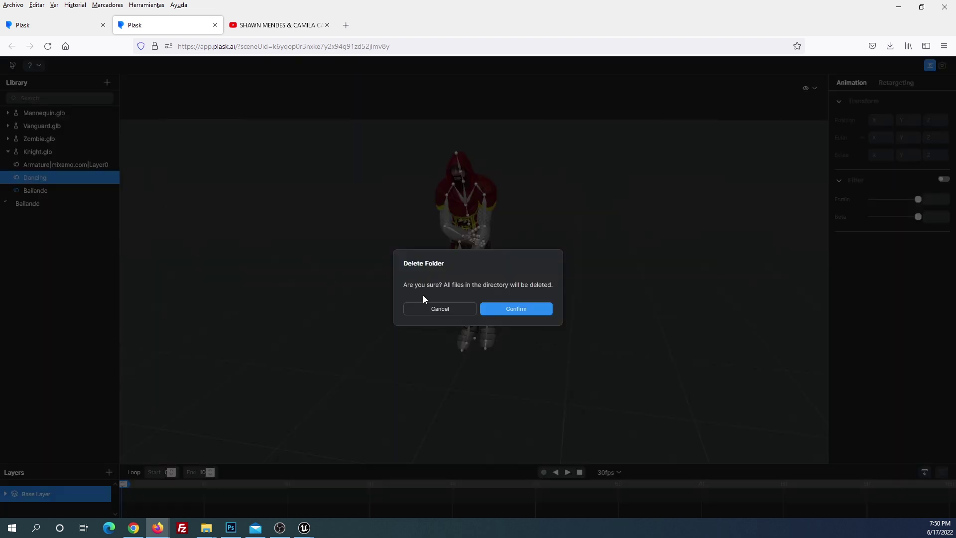
left_click(516, 308)
Cancel the Bailando visualization so the viewport is left empty.
right_click(40, 180)
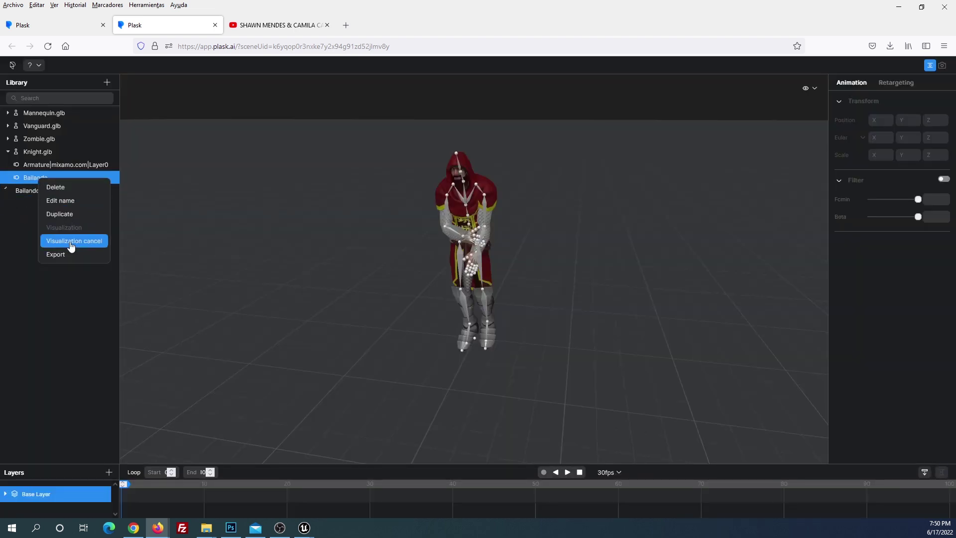
left_click(72, 241)
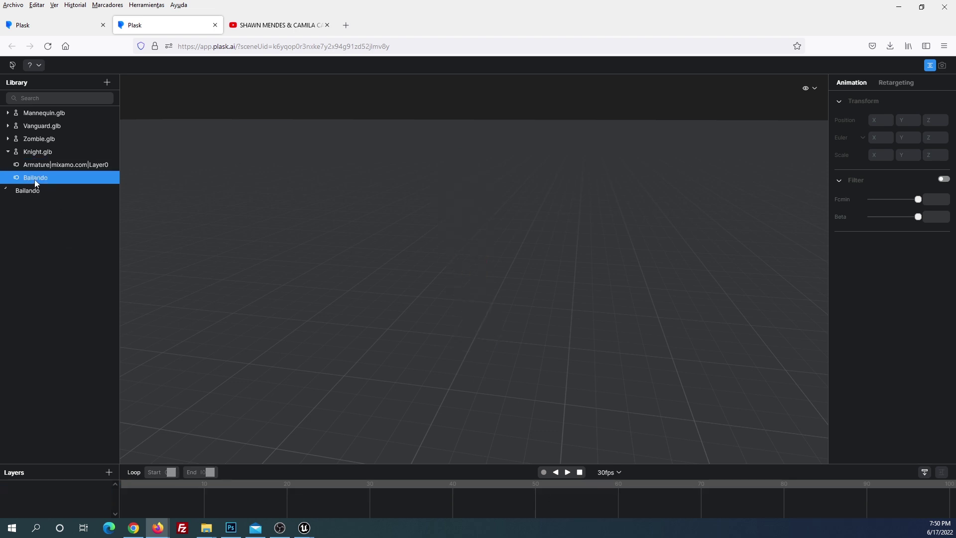
right_click(24, 151)
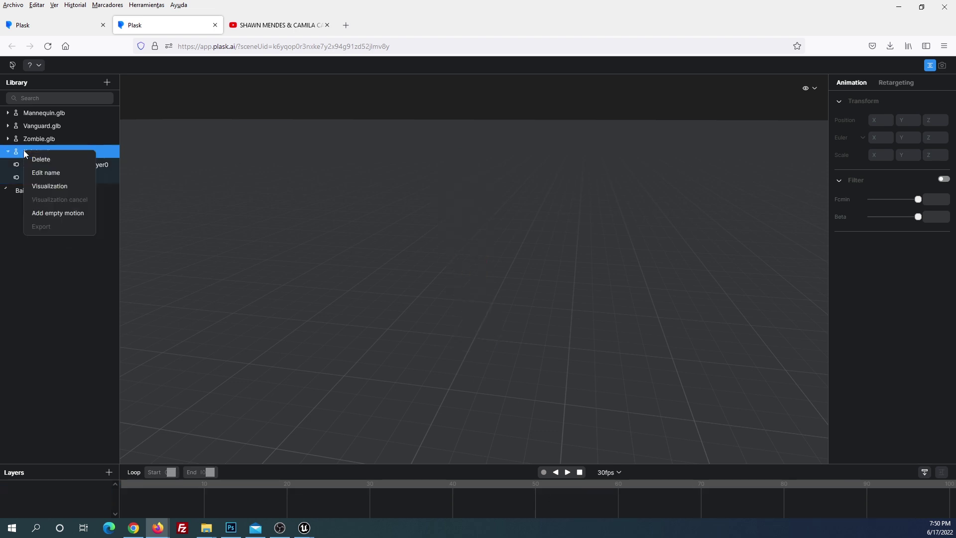
Show the Knight in its base T-pose and start an fbx export.
left_click(50, 185)
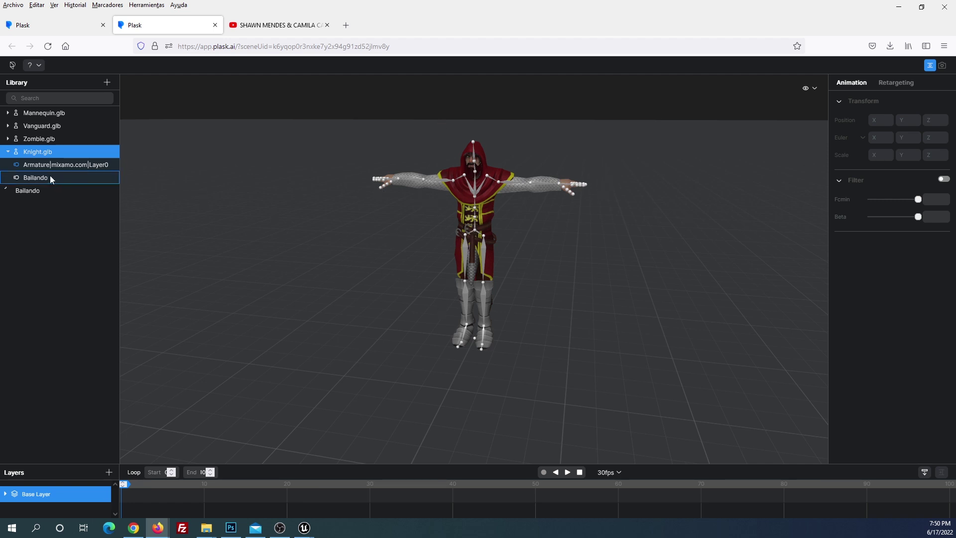
right_click(38, 154)
left_click(77, 238)
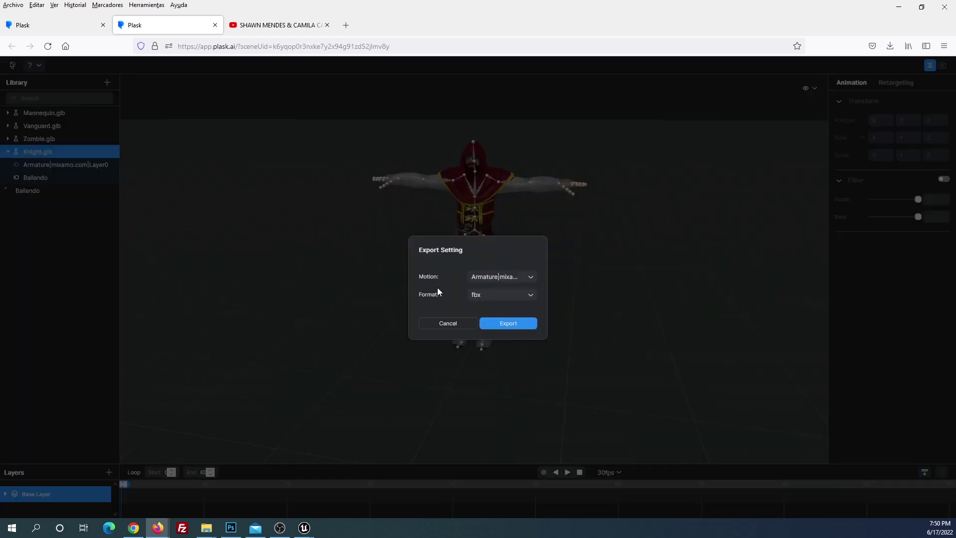
left_click(493, 323)
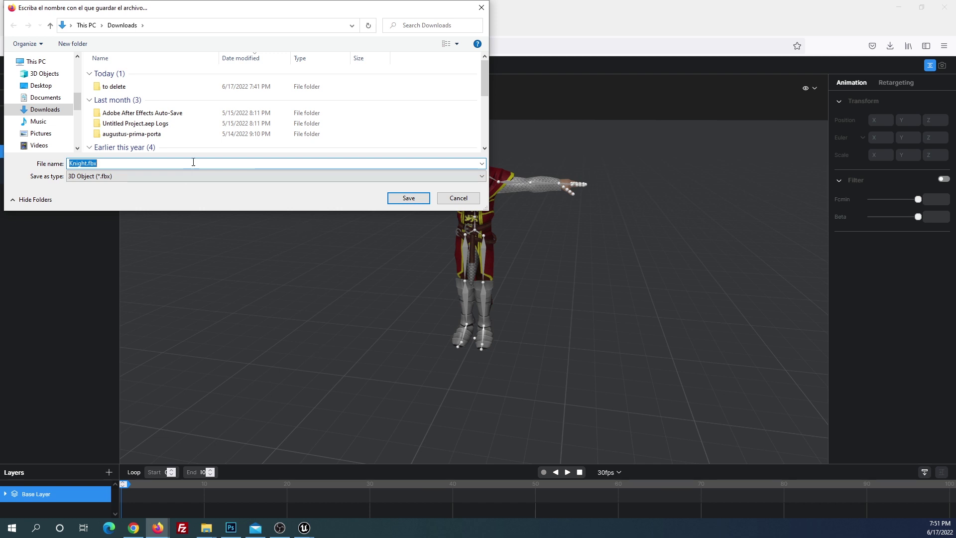
Save the export as Knight_base.fbx in the to delete\dance folder.
double_click(114, 86)
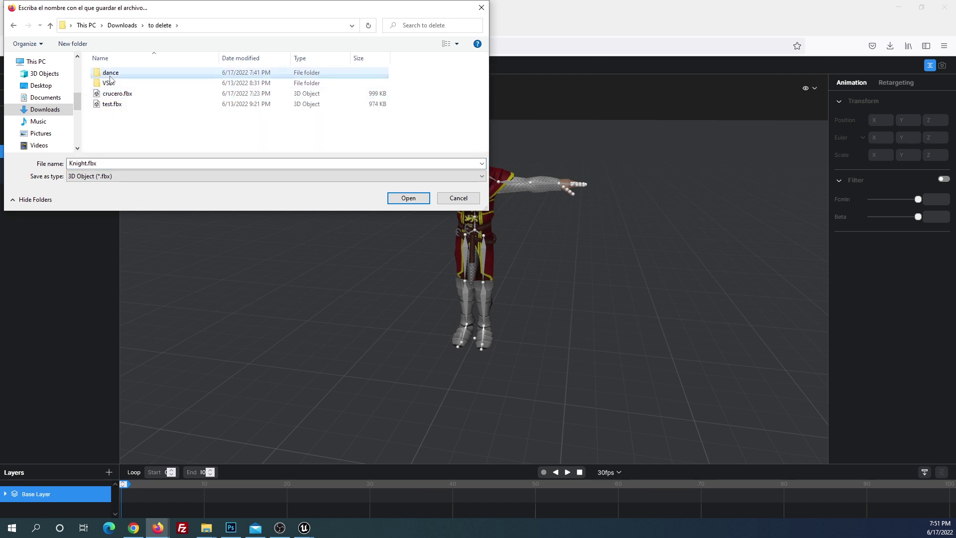
double_click(108, 75)
key("Right")
key("Left")
key("Left")
key("Left")
key("Left")
type("_base")
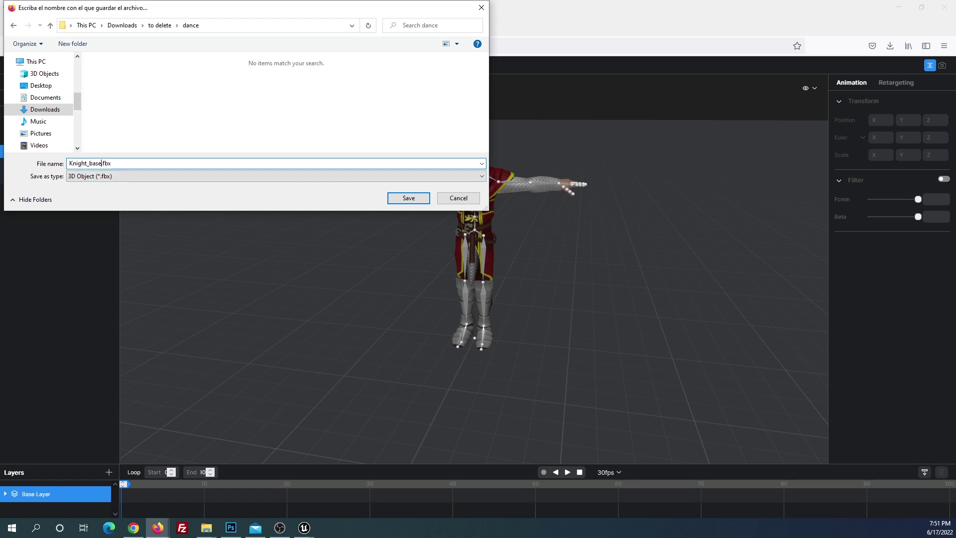
key("Return")
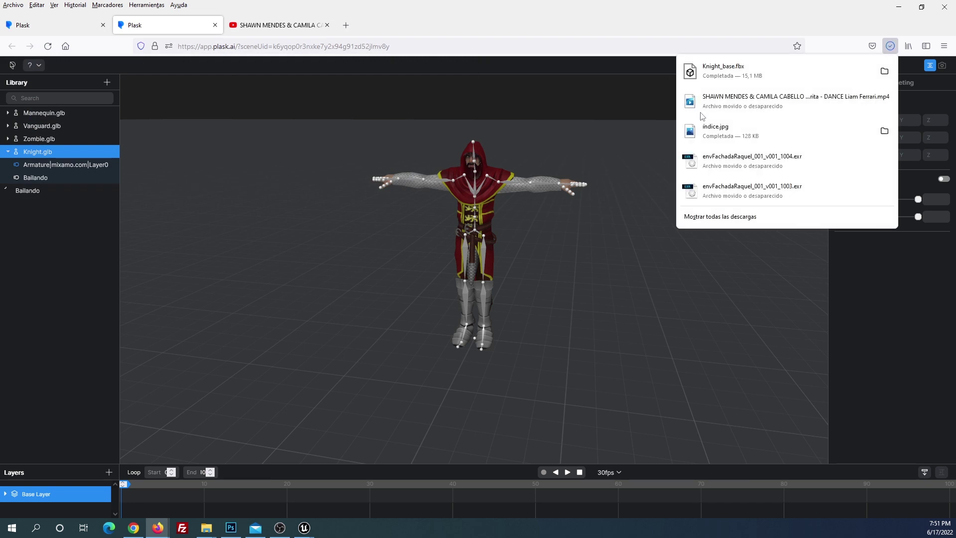
Visualize the Bailando motion on the Knight again, showing its crouched dance pose.
left_click(31, 177)
right_click(32, 177)
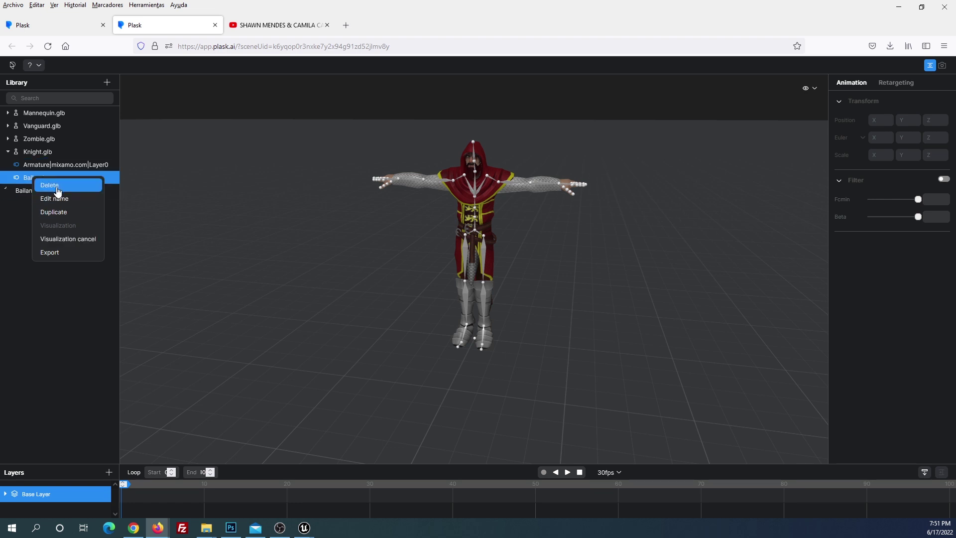
left_click(67, 238)
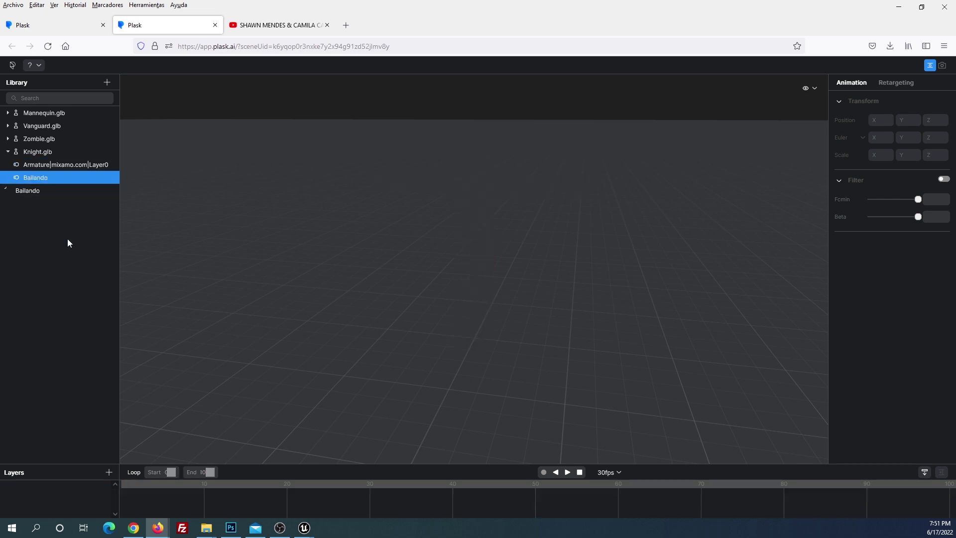
right_click(36, 177)
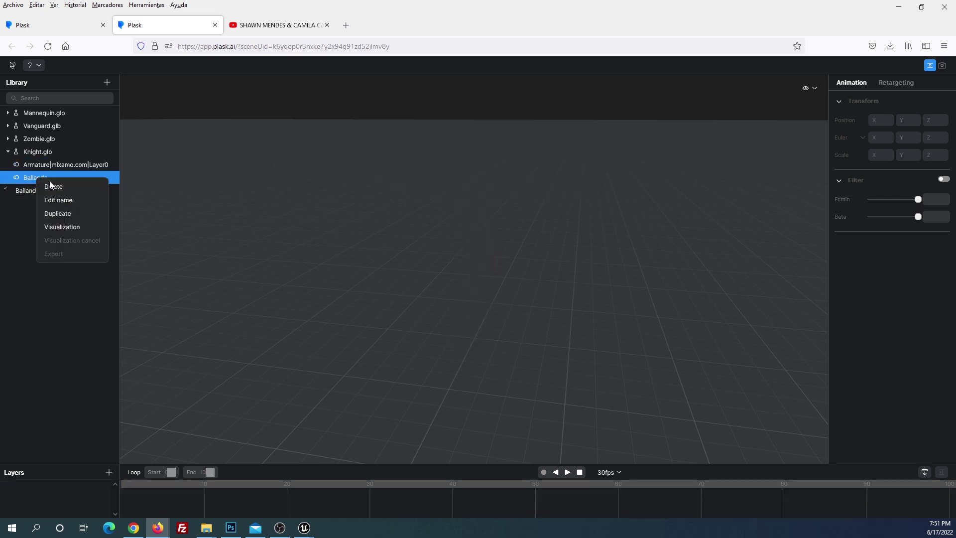
left_click(73, 228)
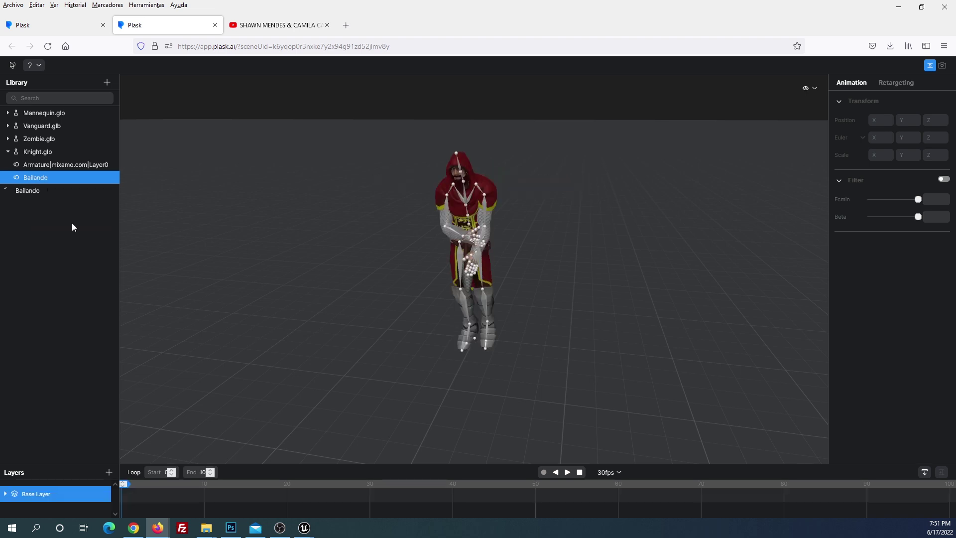
Open the Knight's export settings, then cancel without exporting.
right_click(37, 153)
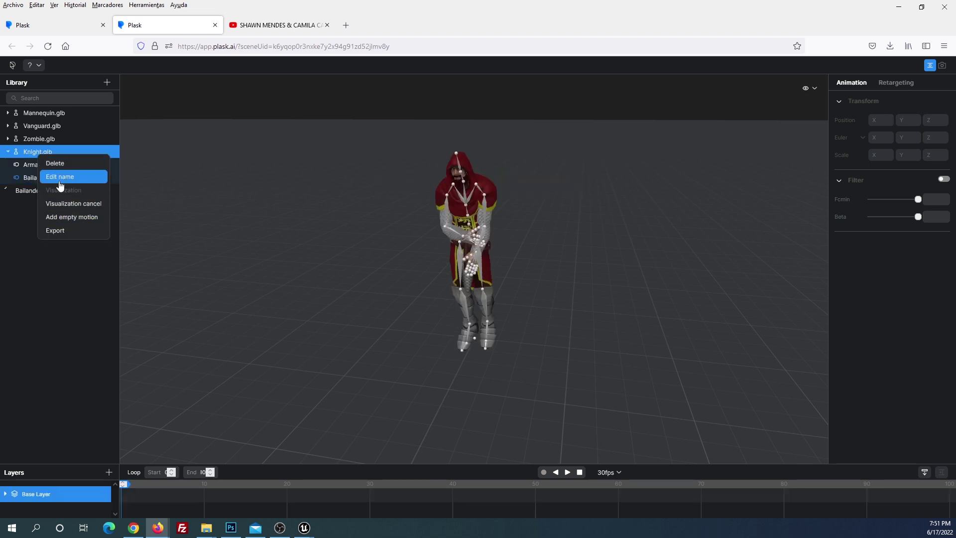
left_click(65, 230)
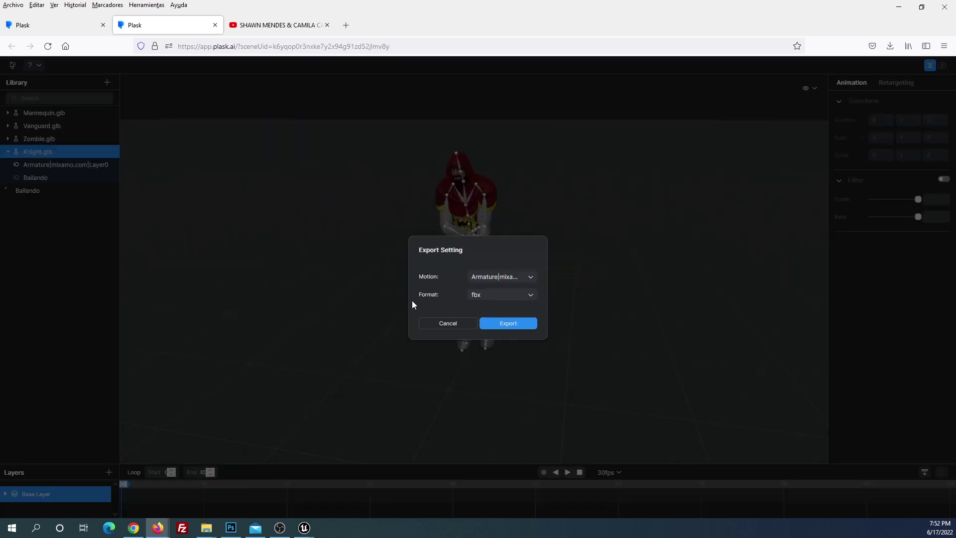
left_click(464, 327)
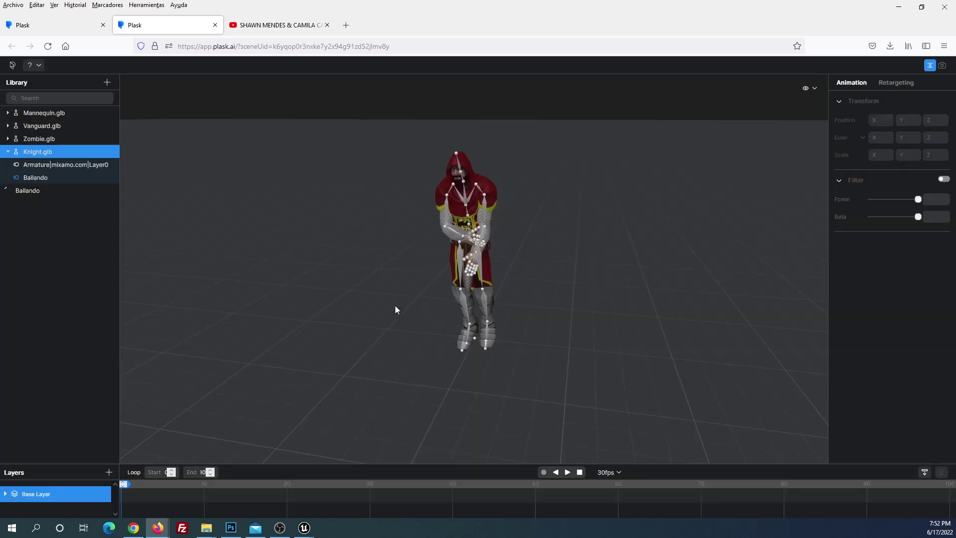
Export the Bailando motion as fbx, saving it as Knight_baile.fbx in the dance folder.
right_click(29, 176)
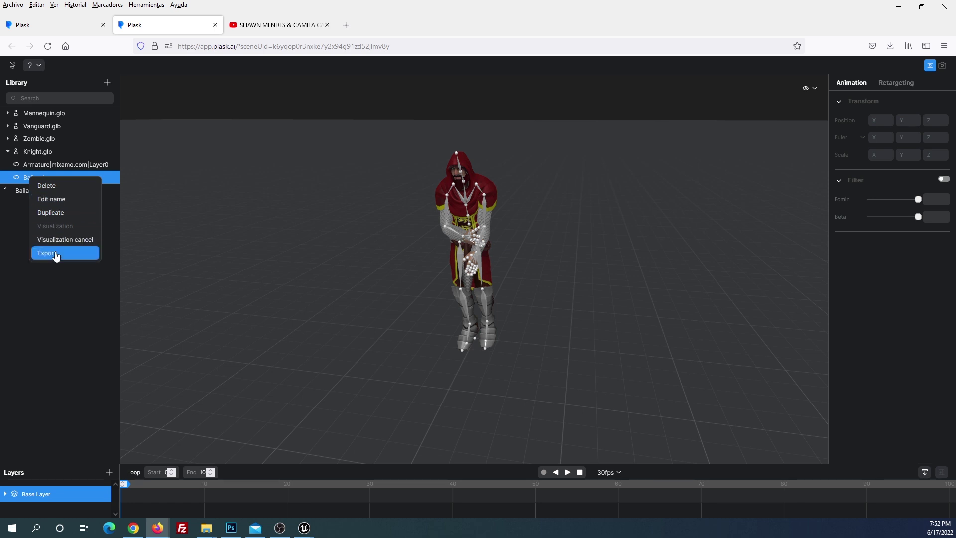
left_click(55, 253)
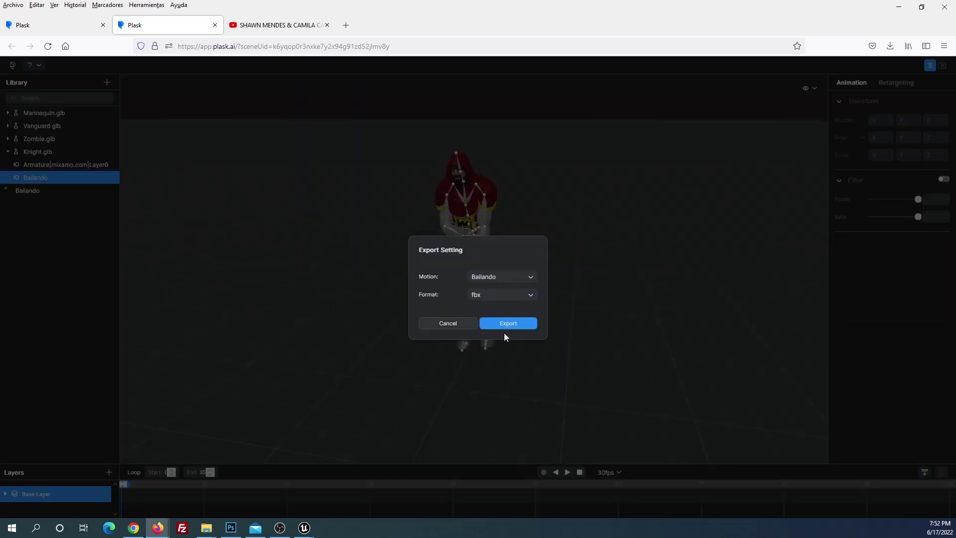
left_click(513, 323)
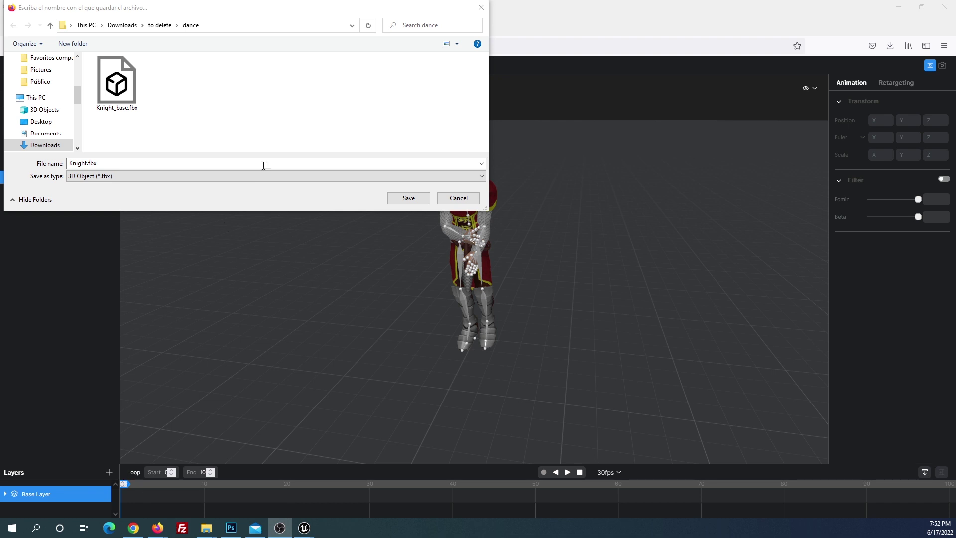
left_click(103, 163)
key("Left")
key("Left")
key("Left")
type("baile")
key("Return")
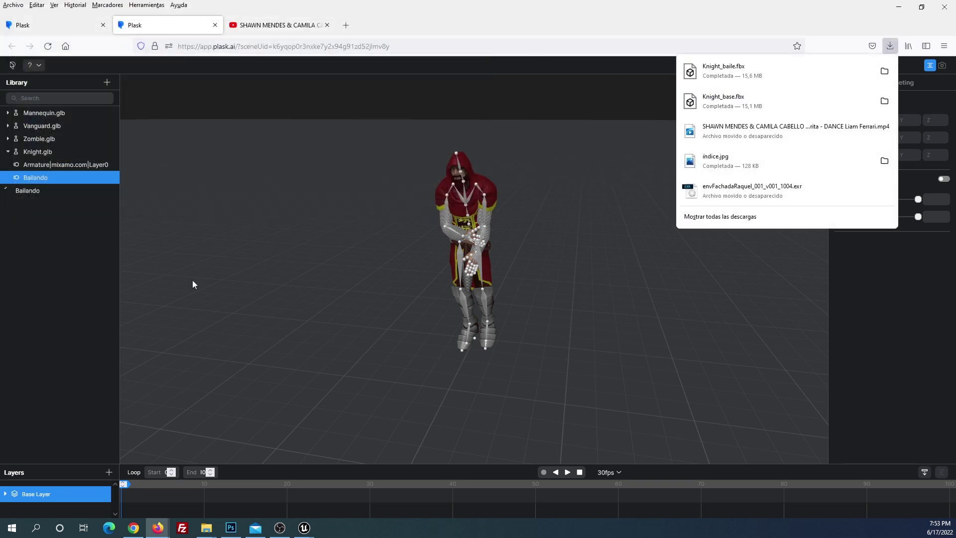
left_click(305, 528)
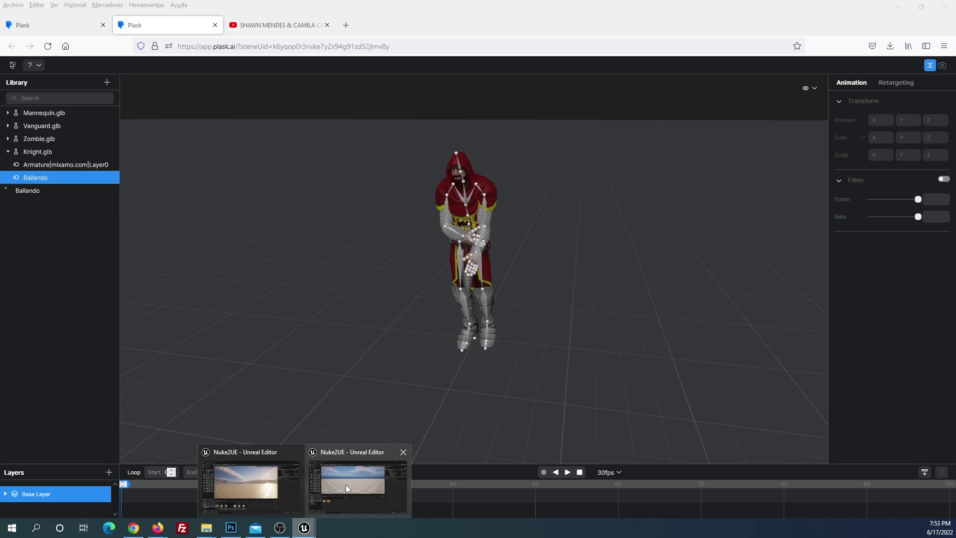
Create a new folder named Bailando under Content in the Unreal project.
left_click(346, 484)
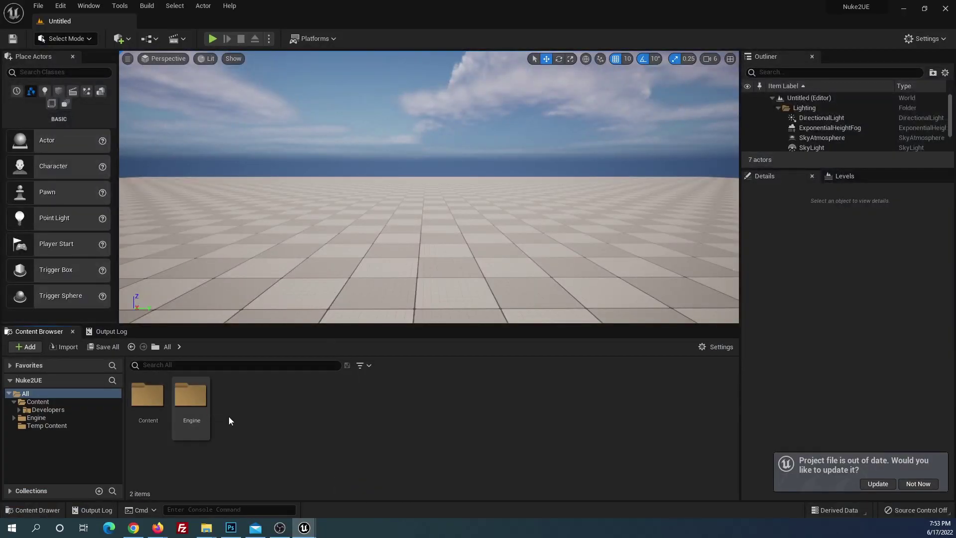
right_click(40, 403)
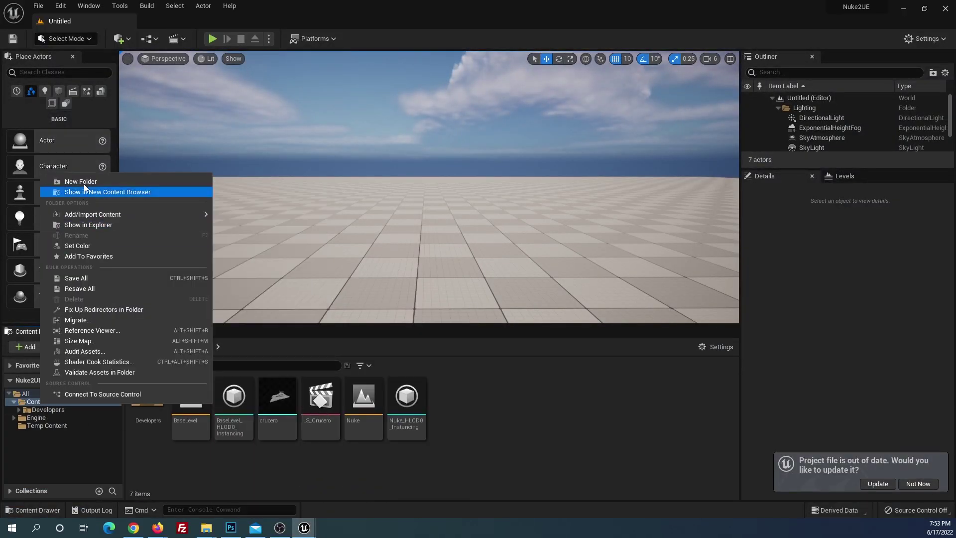
left_click(84, 182)
type("Bailando")
key("Return")
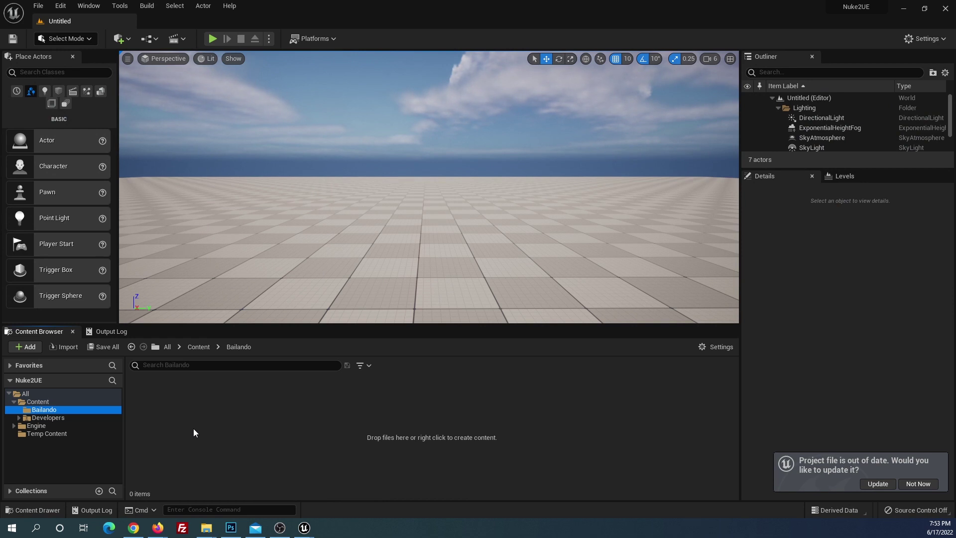
Bring up the dance folder and drag Knight_base.fbx toward the Bailando folder.
key("alt+Tab")
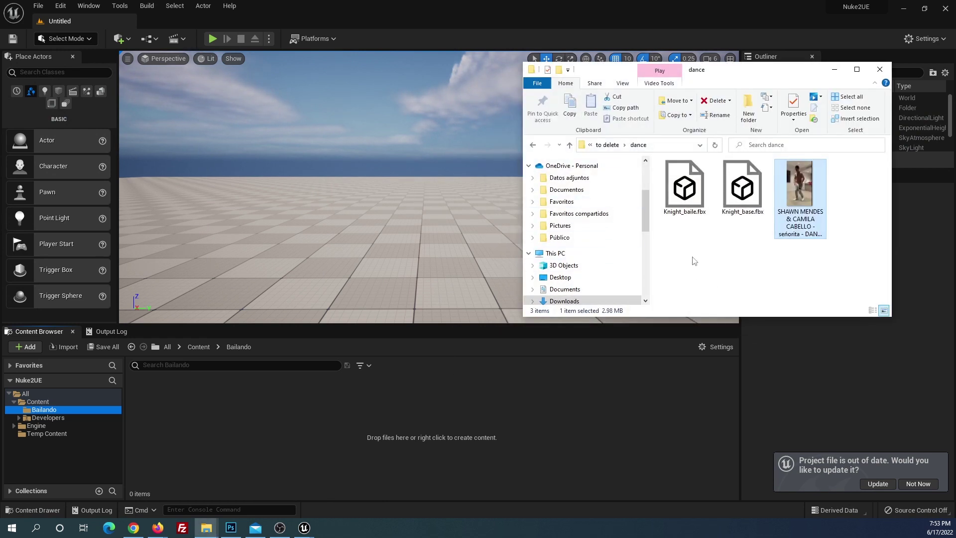
left_click_drag(722, 80, 730, 82)
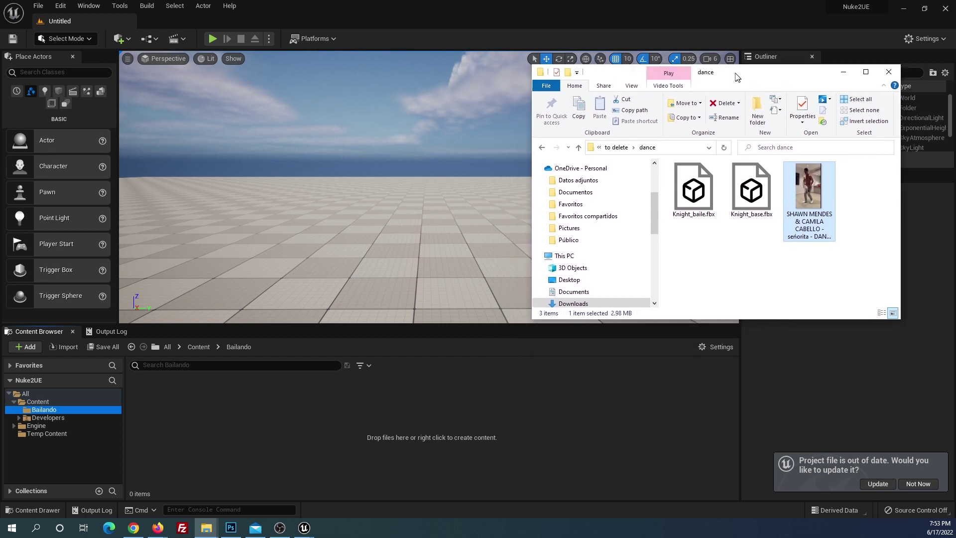
left_click(738, 234)
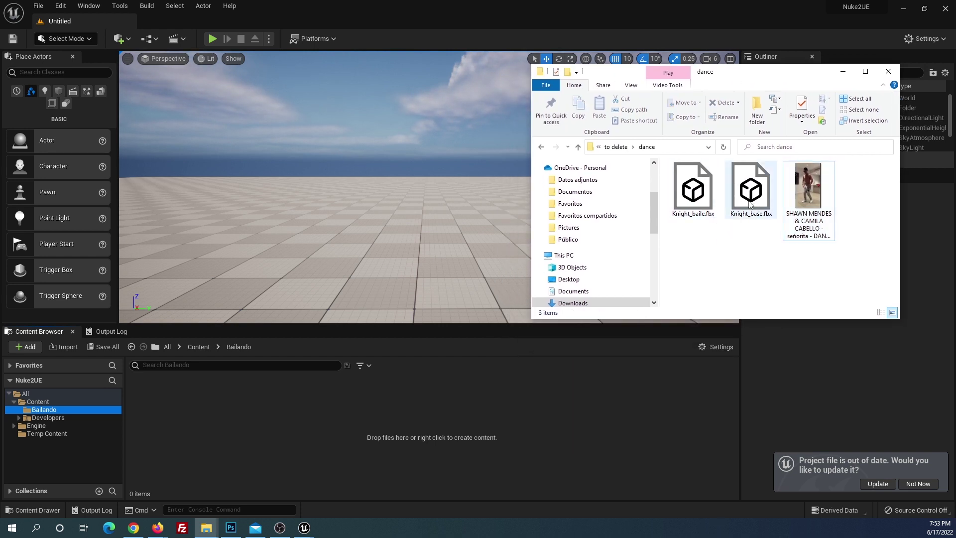
left_click_drag(754, 200, 332, 410)
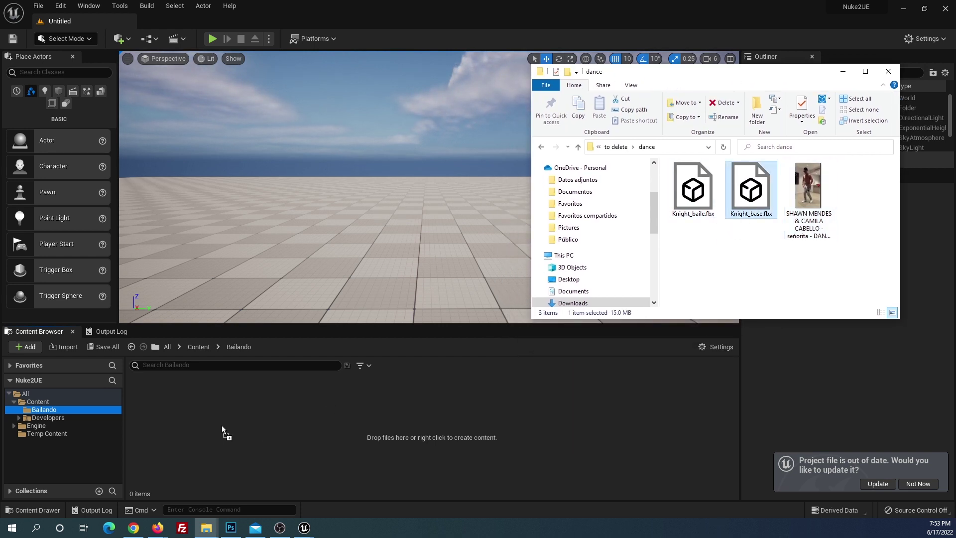
Import Knight_base.fbx into Bailando with default settings, then update the out-of-date project file.
left_click_drag(650, 76, 784, 89)
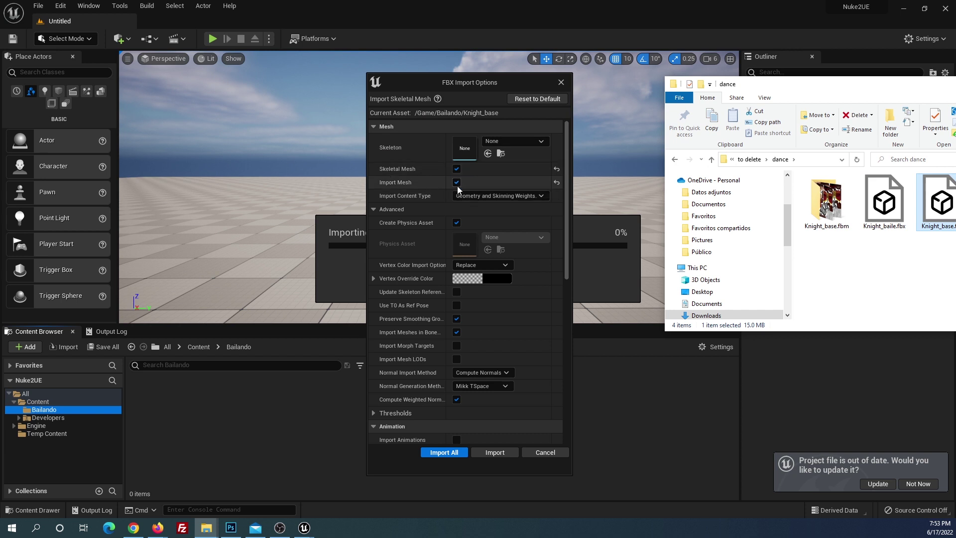
left_click(442, 452)
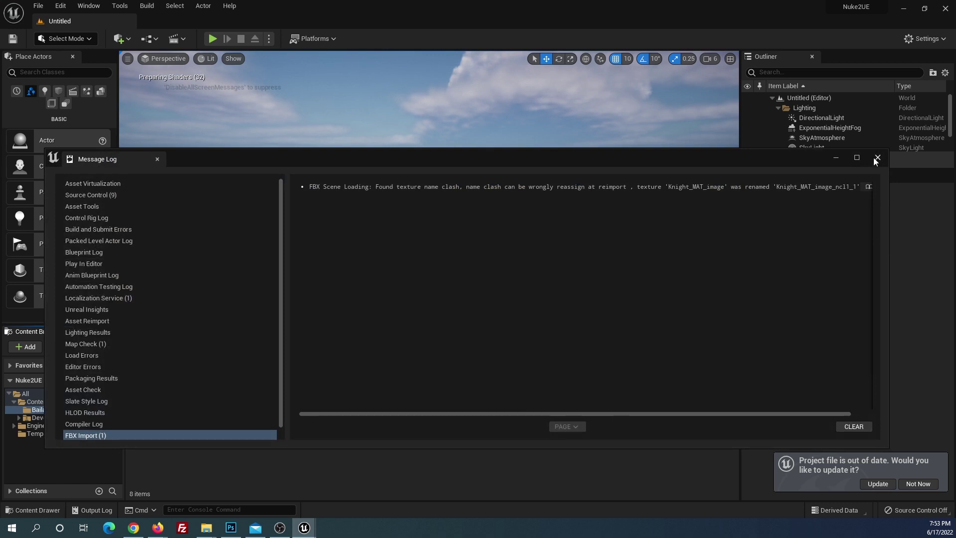
left_click(877, 158)
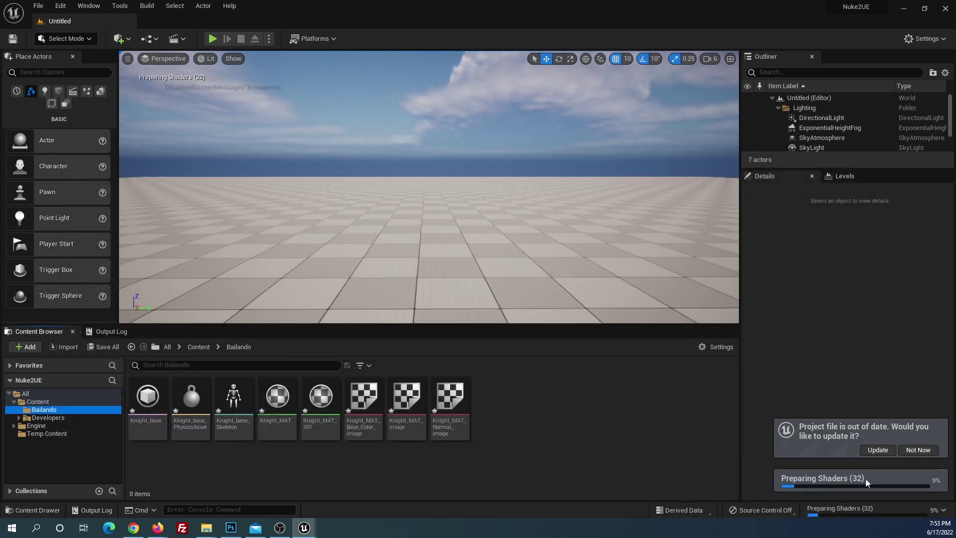
left_click(886, 451)
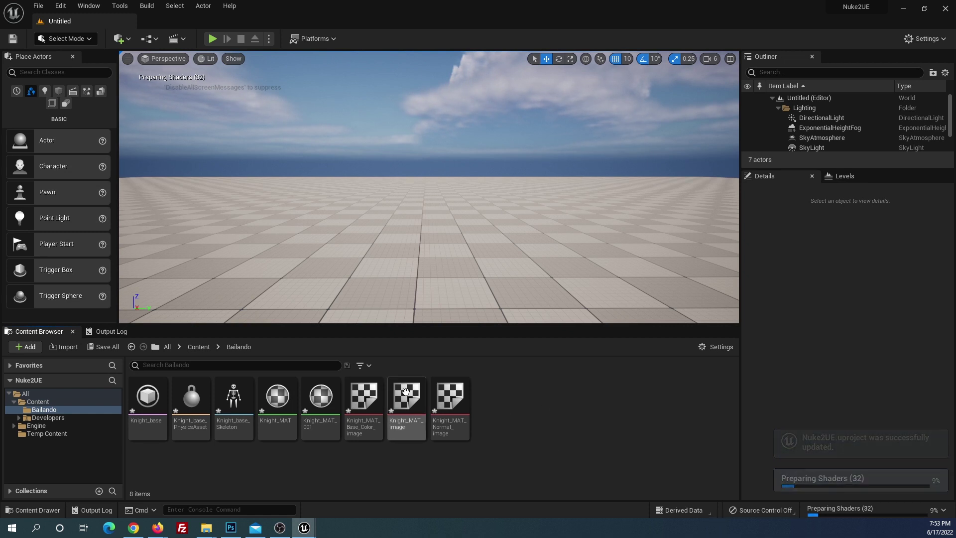
Import Knight_baile.fbx into Bailando with its animation included, and close the import log.
key("alt+Tab")
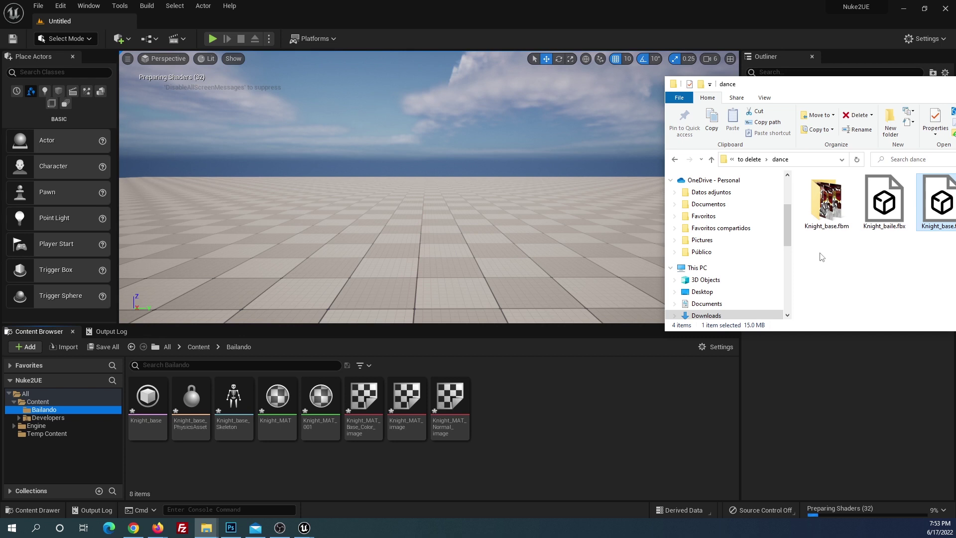
left_click_drag(884, 202, 569, 404)
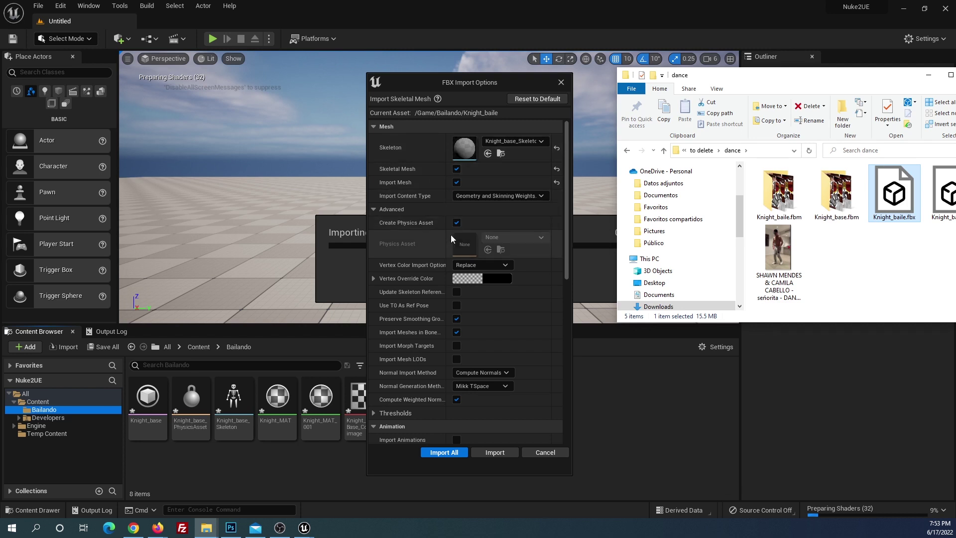
scroll(457, 329, "down", 2)
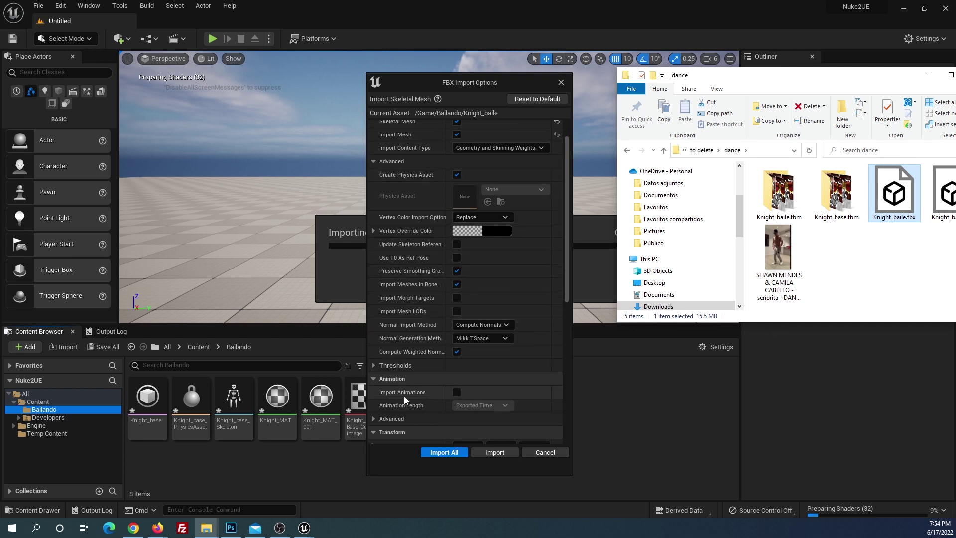
left_click(456, 392)
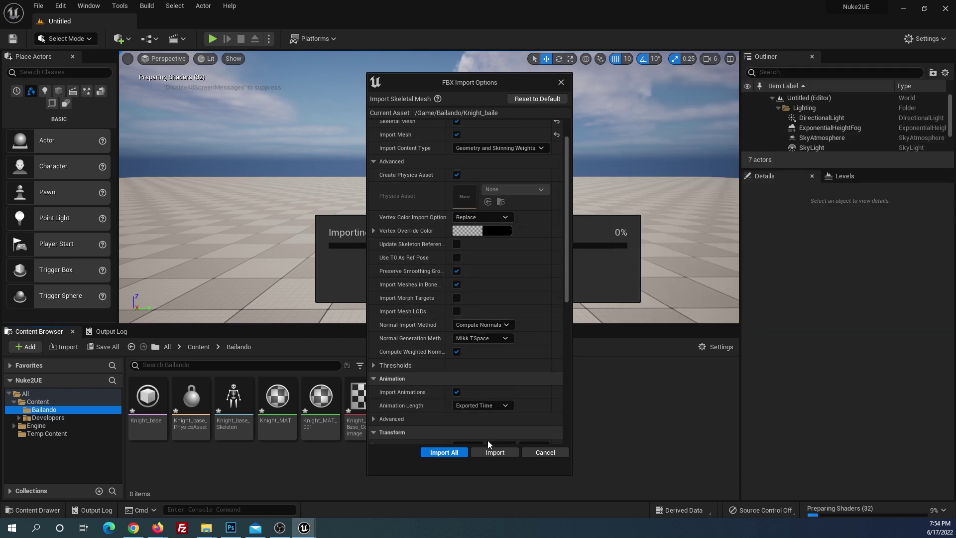
left_click(445, 452)
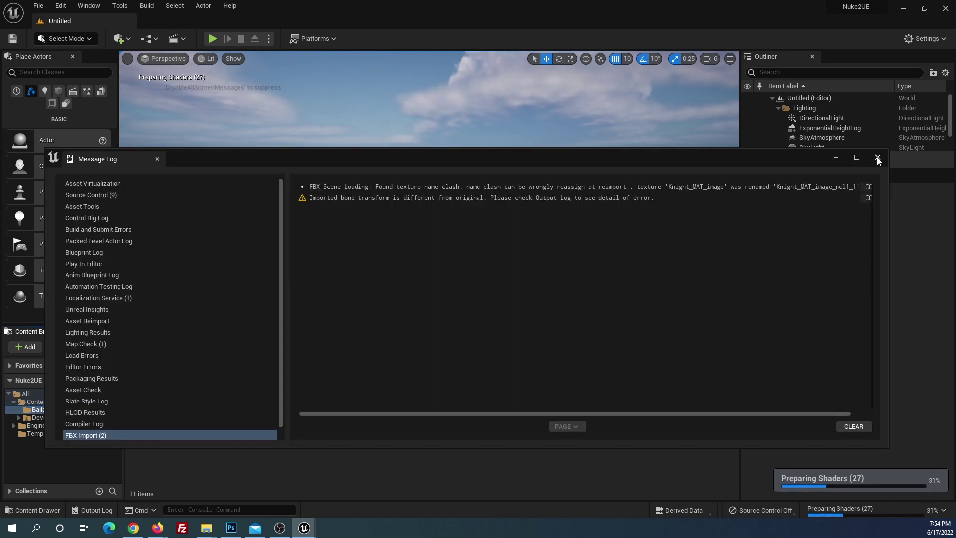
left_click(878, 158)
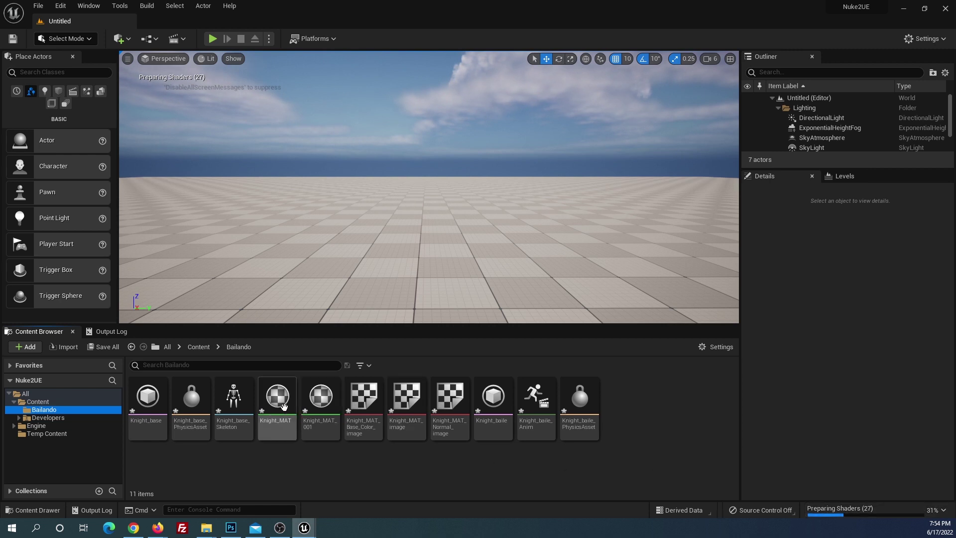
Place Knight_base in the level using Animation Asset mode with Knight_baile_Anim as the animation.
left_click_drag(147, 398, 381, 269)
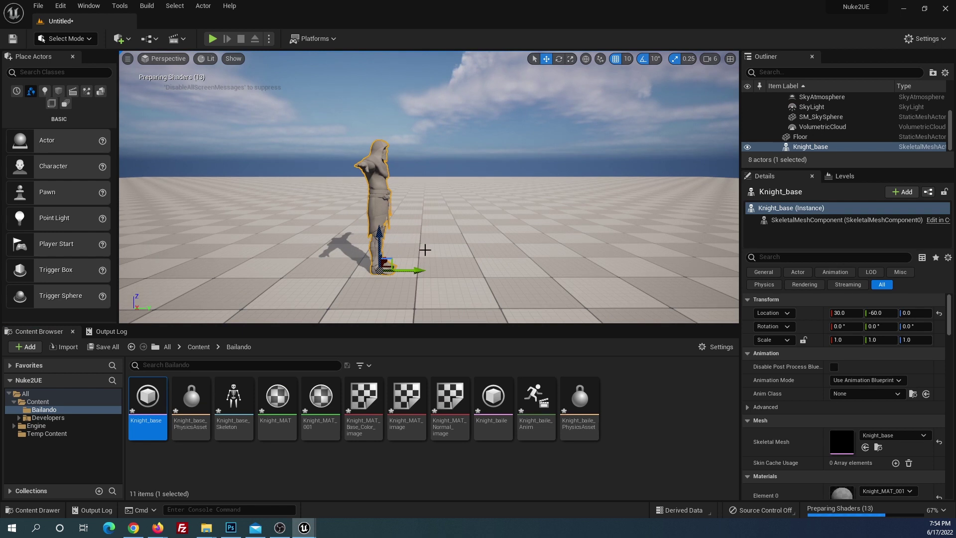
right_click_drag(425, 250, 424, 249)
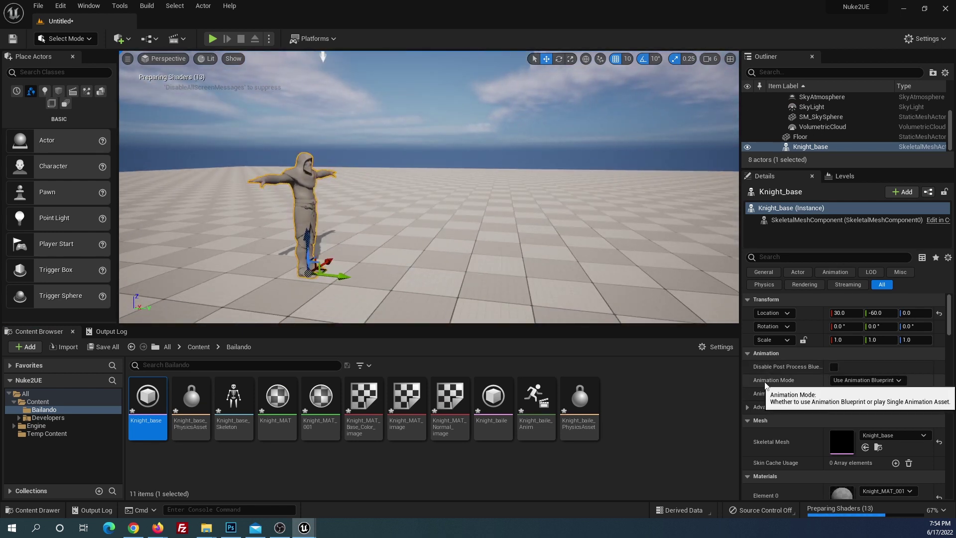
left_click(844, 379)
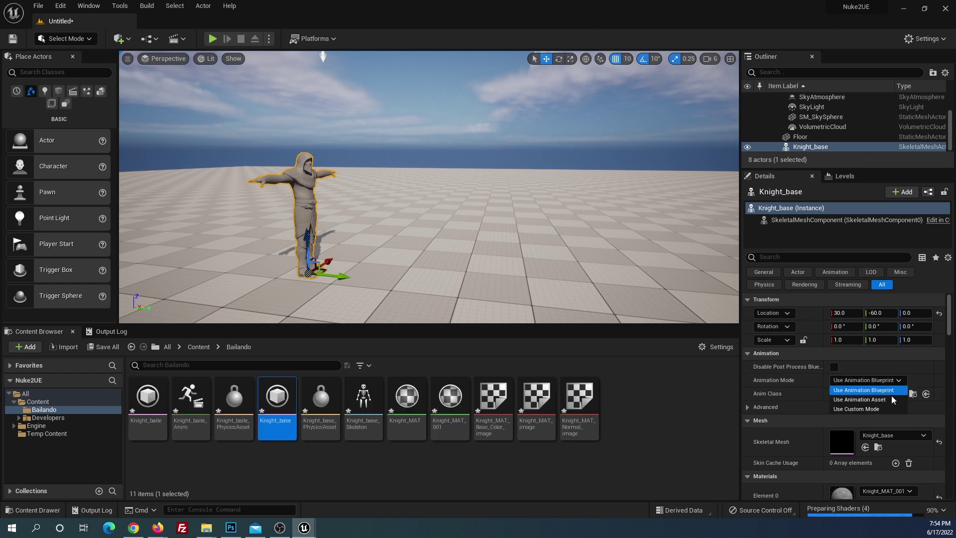
left_click(881, 400)
left_click(880, 395)
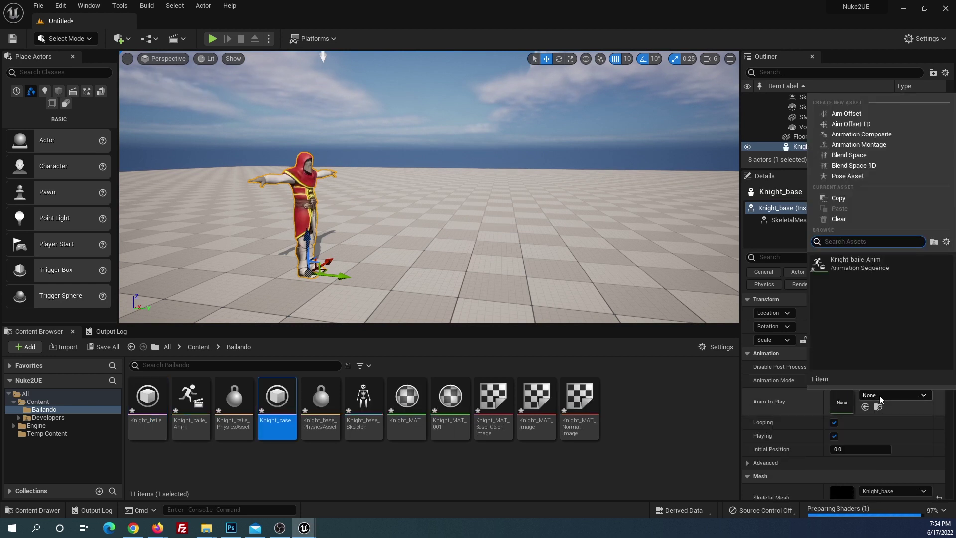
key("Escape")
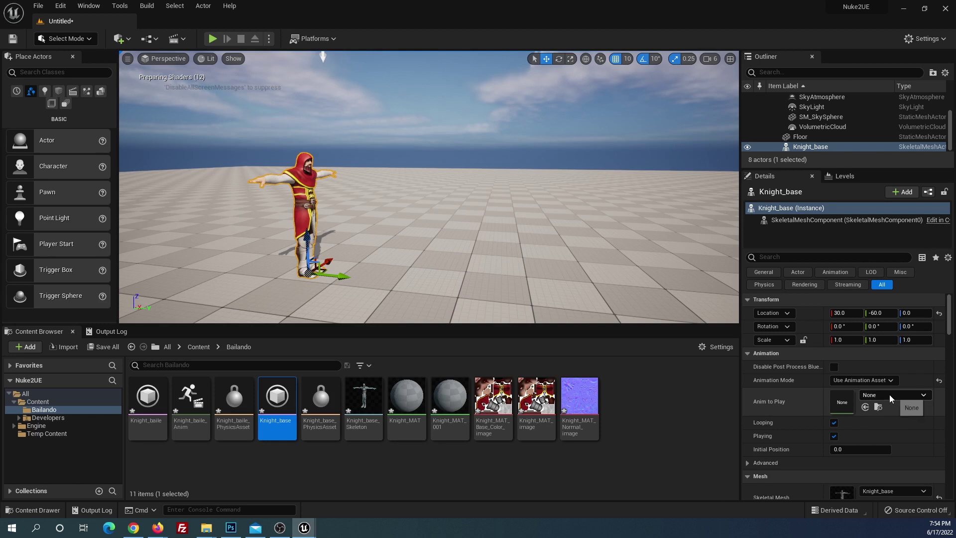
left_click(889, 394)
left_click(844, 265)
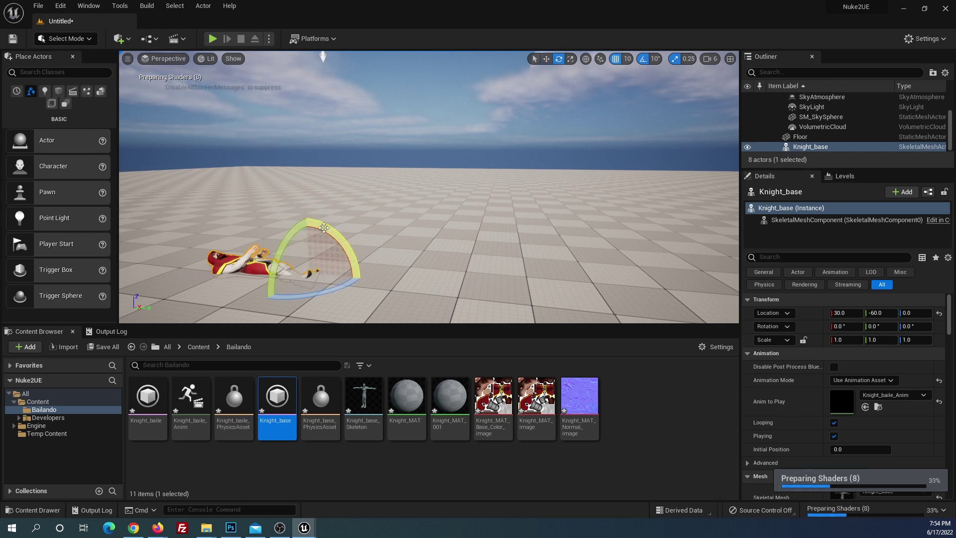
Rotate the Knight 90 degrees upright, set camera speed to 3, and adjust the initial animation position.
left_click_drag(325, 227, 376, 279)
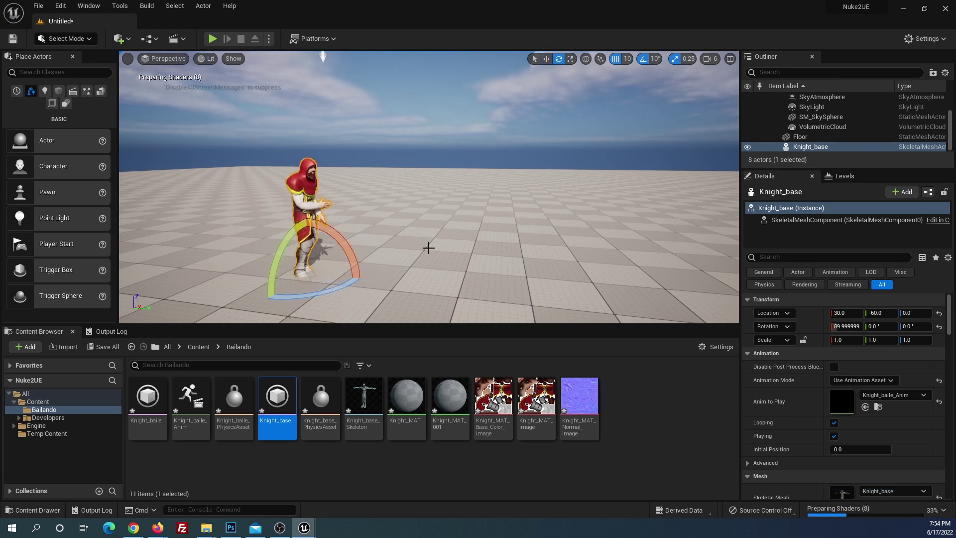
mouse_move(428, 247)
right_mouse_down()
mouse_move(330, 60)
mouse_move(409, 225)
right_mouse_up()
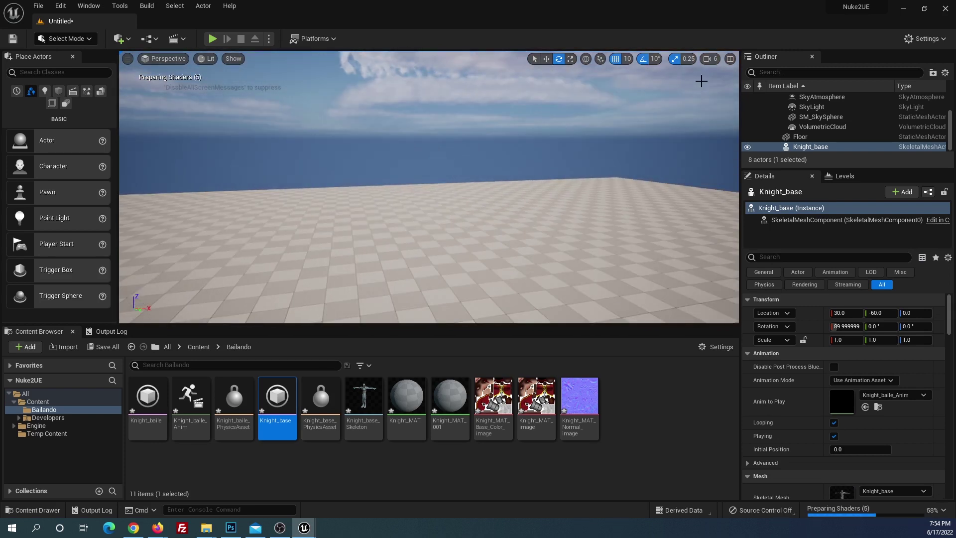
left_click(710, 59)
left_click(731, 81)
right_click_drag(648, 174, 647, 189)
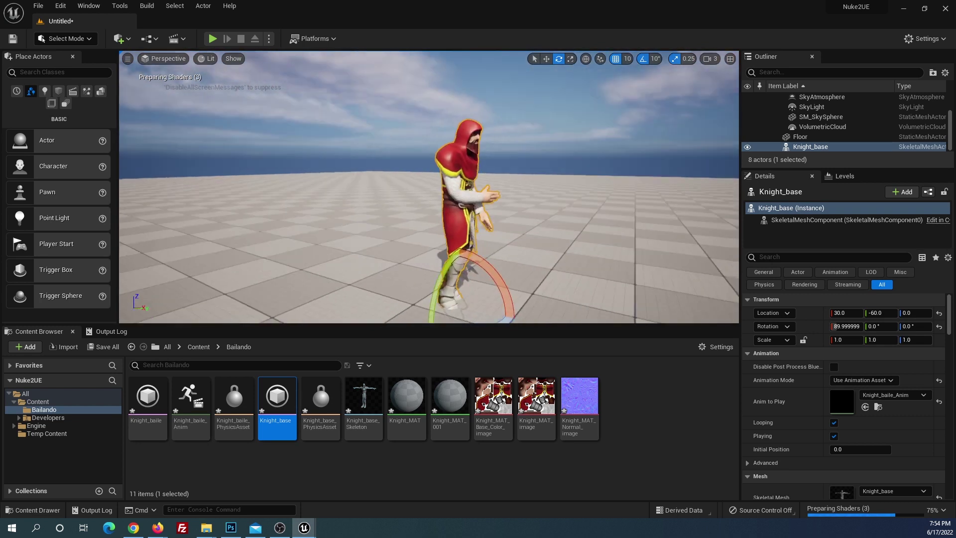
right_click_drag(647, 189, 623, 189)
mouse_move(846, 449)
left_mouse_down()
mouse_move(901, 450)
mouse_move(847, 449)
mouse_move(857, 449)
left_mouse_up()
Create a Level Sequence named LS_Baile in Bailando and open it in Sequencer.
right_click(638, 419)
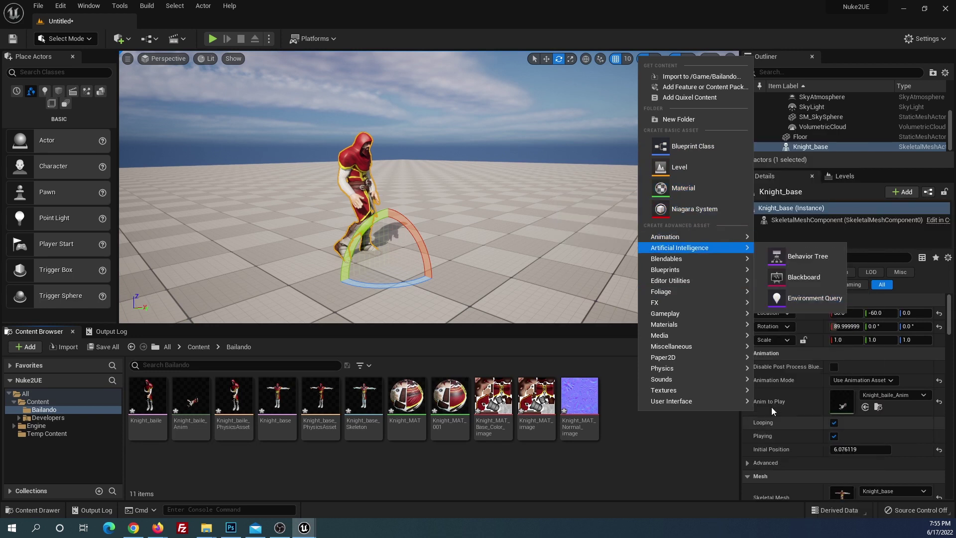
mouse_move(695, 237)
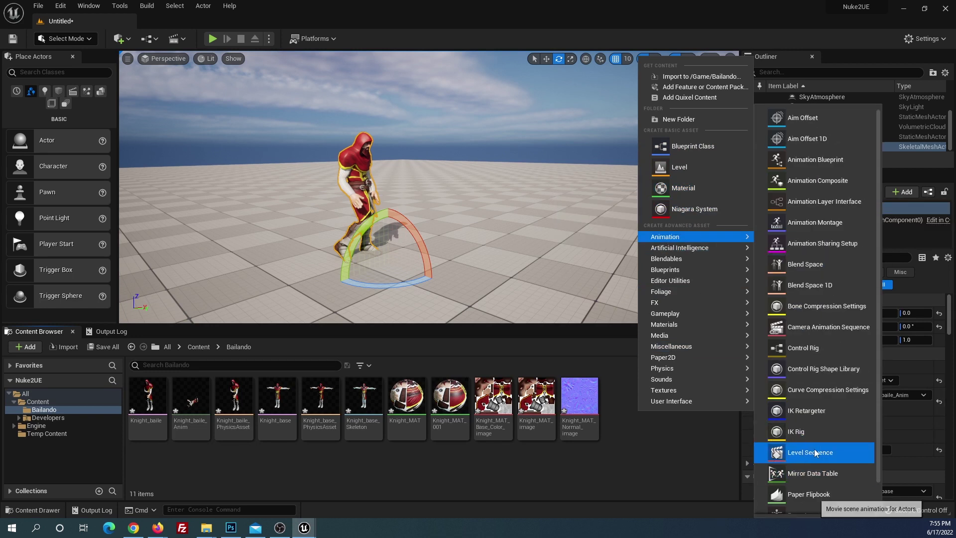
left_click(815, 450)
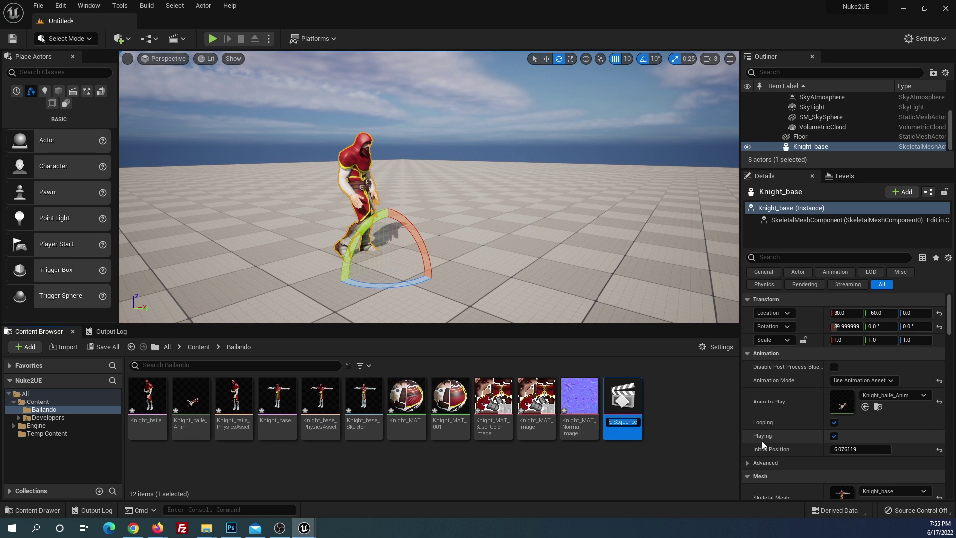
type("LS_Baile")
key("Return")
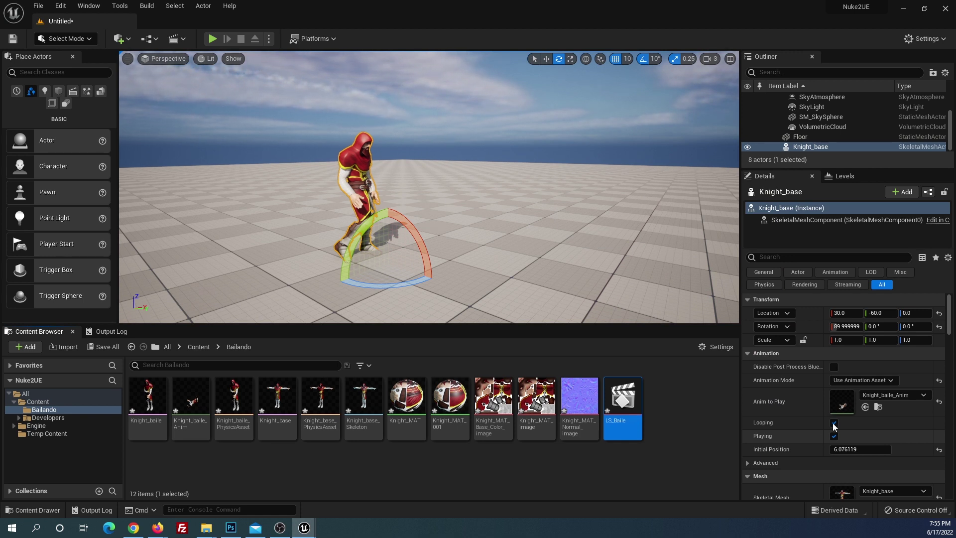
double_click(622, 398)
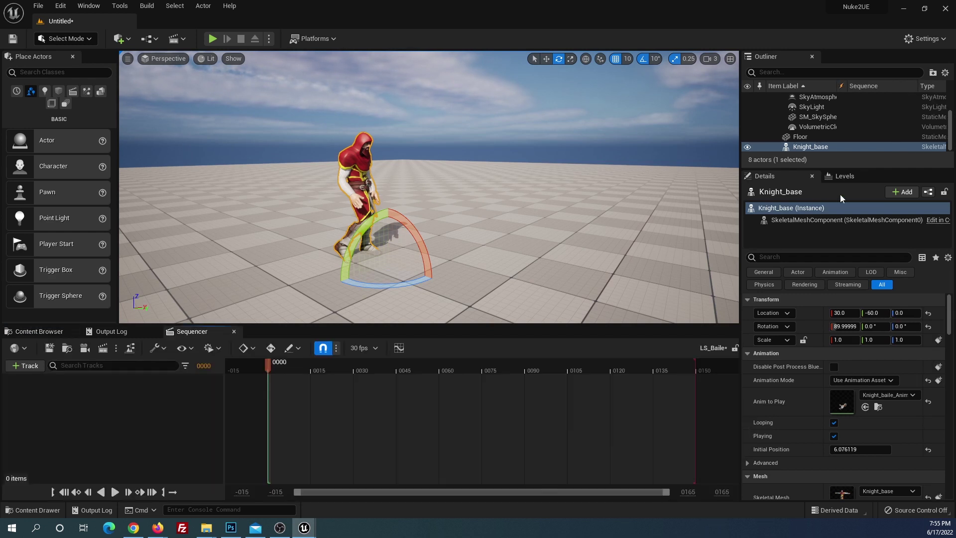
Add Knight_base to LS_Baile with a Knight_baile_Anim animation track and play it.
left_click(810, 147)
left_click_drag(109, 407, 111, 407)
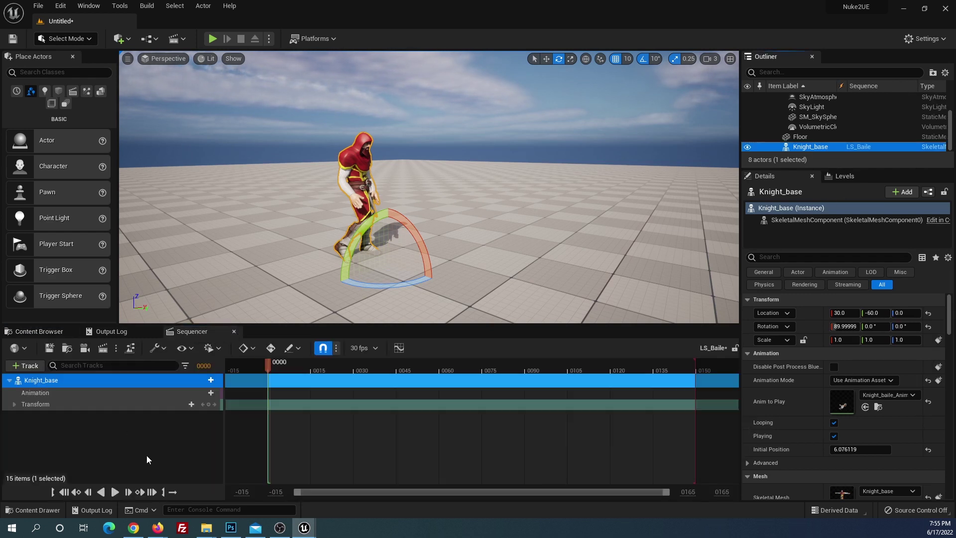
left_click(199, 392)
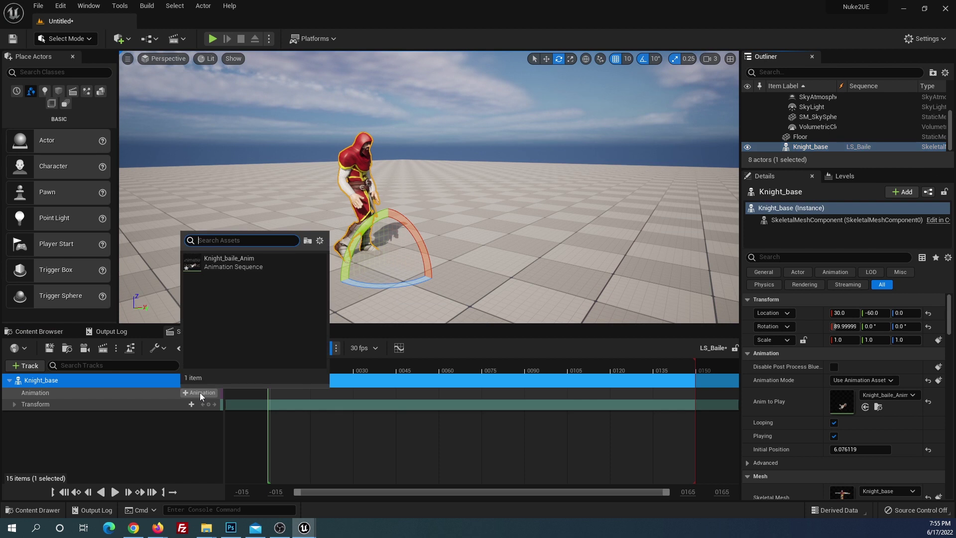
left_click(234, 264)
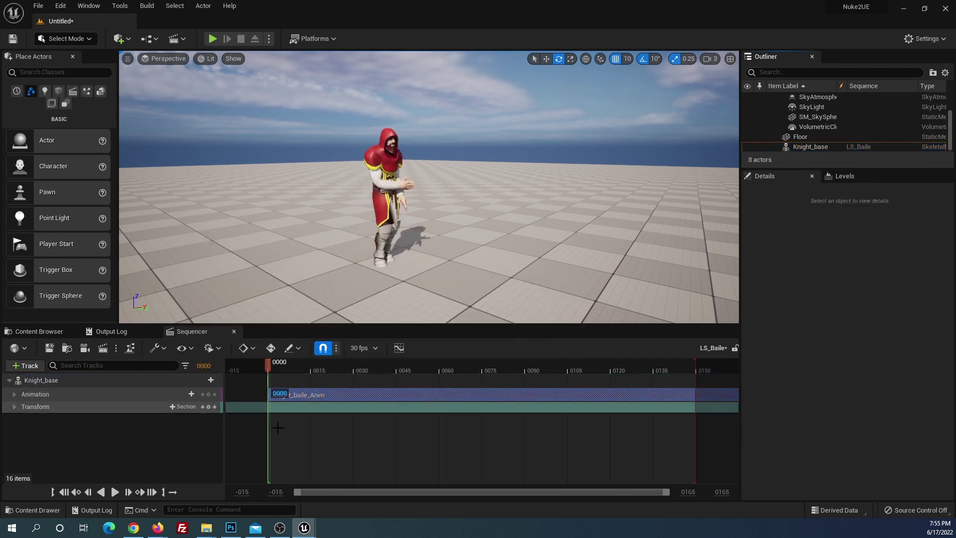
left_click(114, 492)
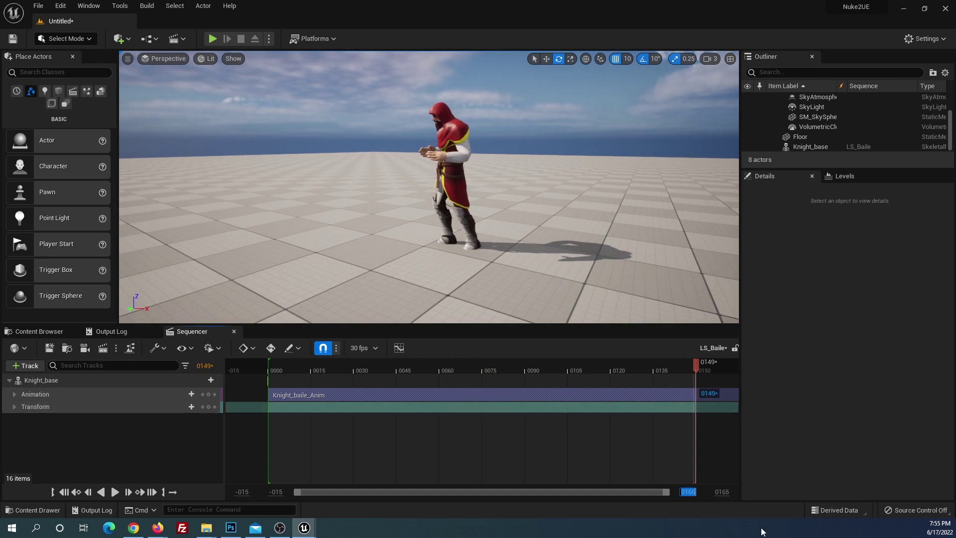
Set the Sequencer view range to end at frame 1200.
type("0")
key("Return")
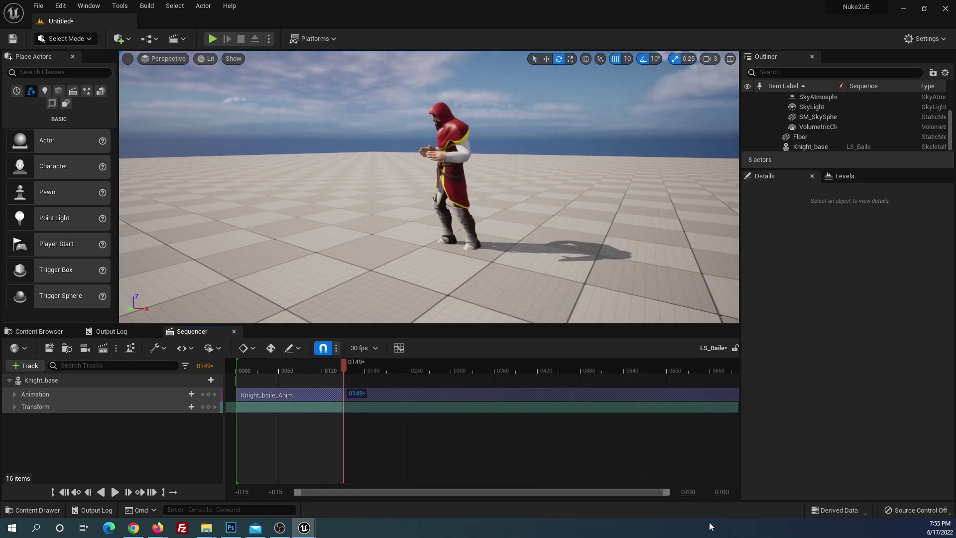
type("00")
key("Return")
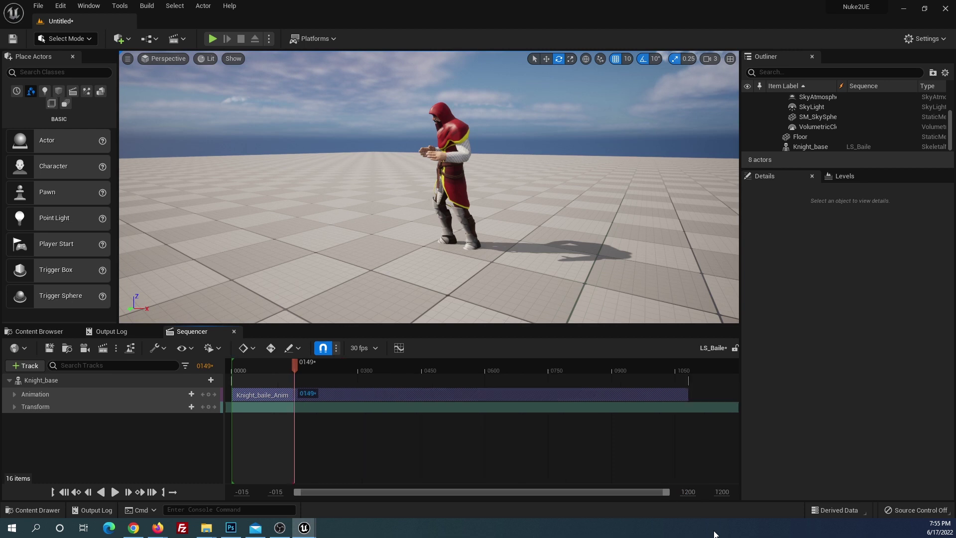
Set the playback end to frame 1083 and replay the full dance from the start.
left_click_drag(297, 371, 689, 372)
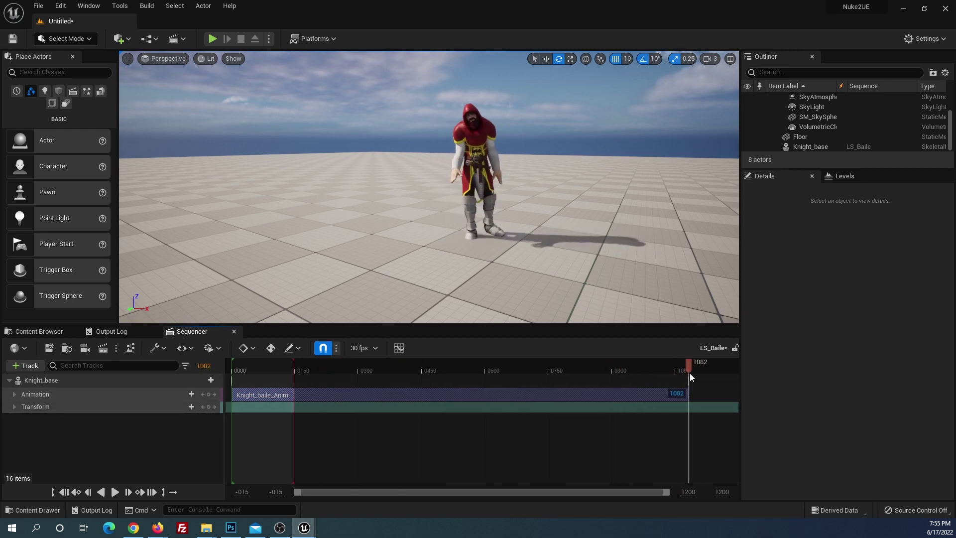
left_click(163, 493)
key("space")
left_click(115, 492)
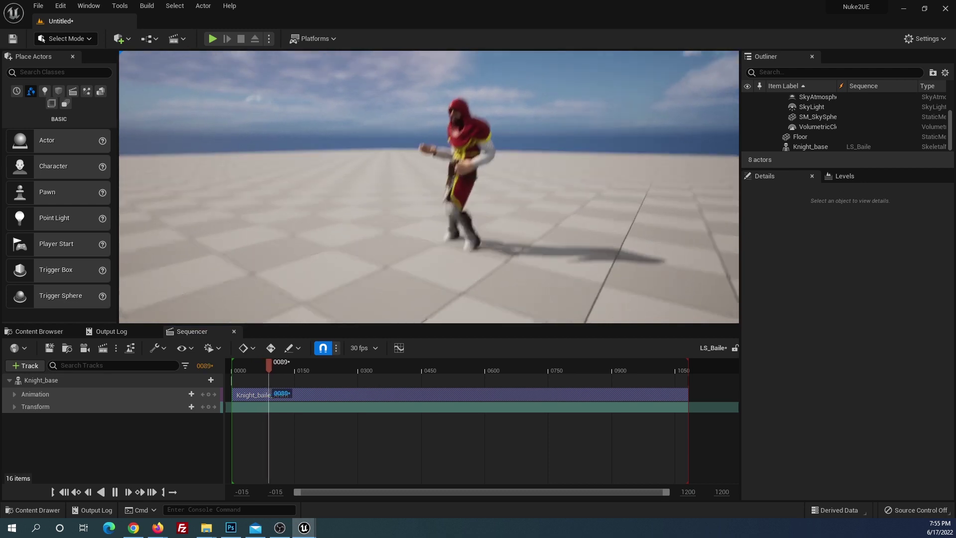
Orbit around the dancing Knight and scrub the sequence to frame 336.
scroll(486, 174, "up", 3)
right_click_drag(428, 187, 349, 190)
left_click_drag(342, 374, 378, 370)
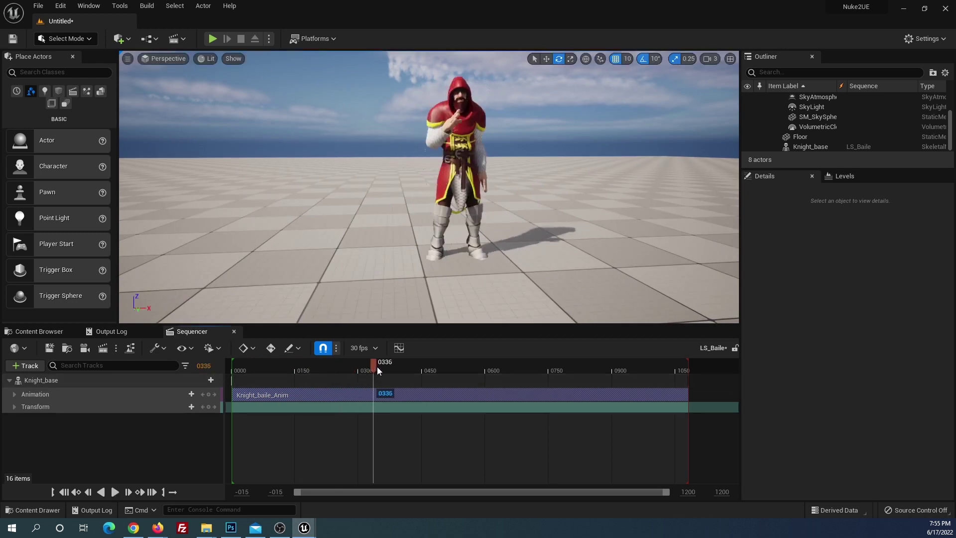